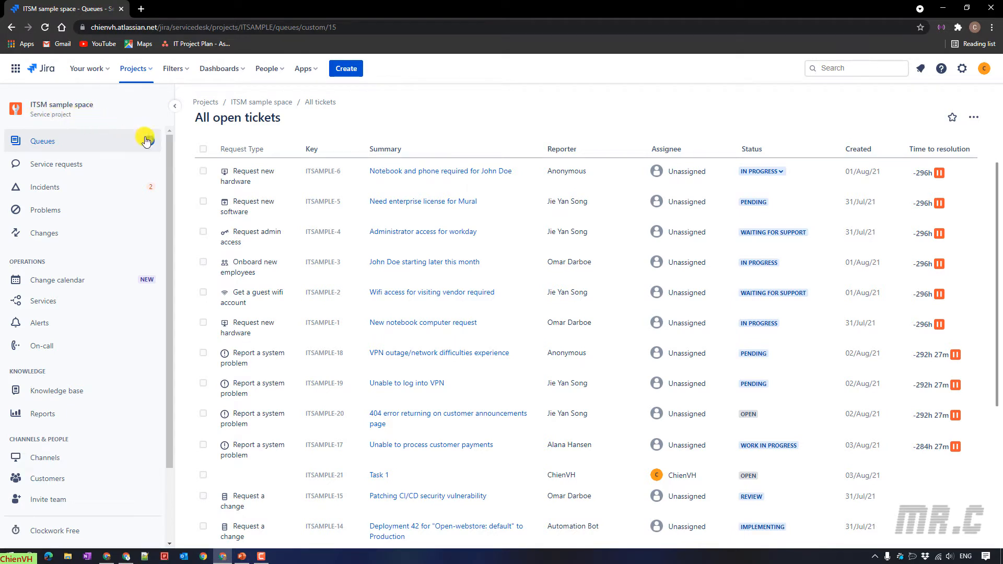
Open ticket ITSAMPLE-8 from the open tickets queue and examine the status transitions in its workflow diagram
{"action": "scroll", "coordinate": [515, 342], "scroll_direction": "down", "scroll_amount": 3}
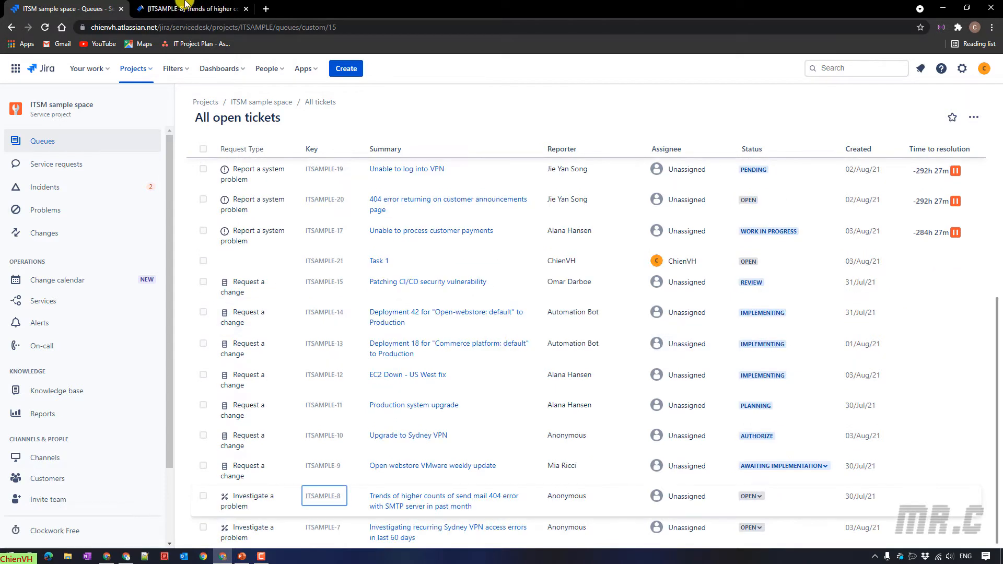
{"action": "left_click", "coordinate": [188, 2]}
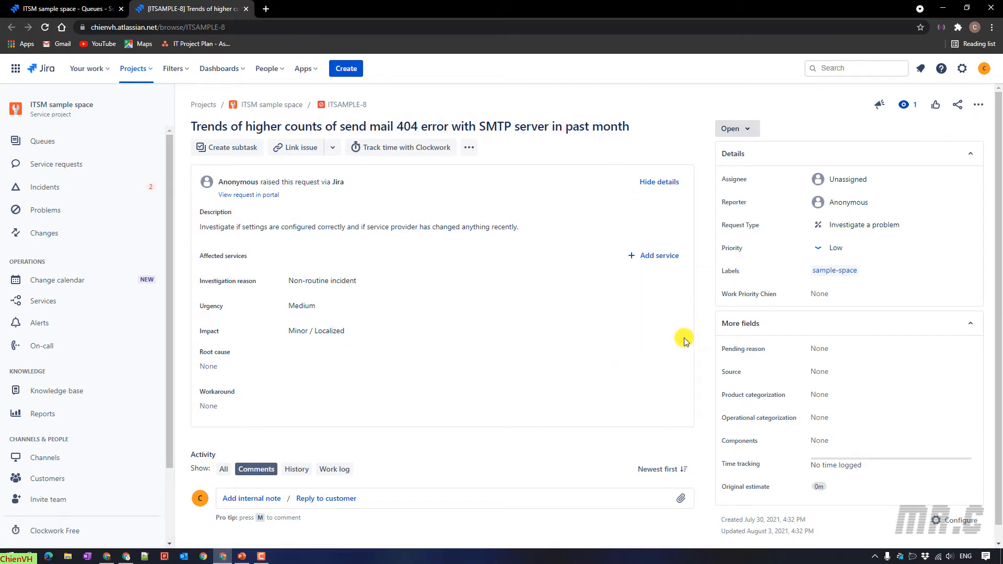
{"action": "left_click", "coordinate": [753, 132]}
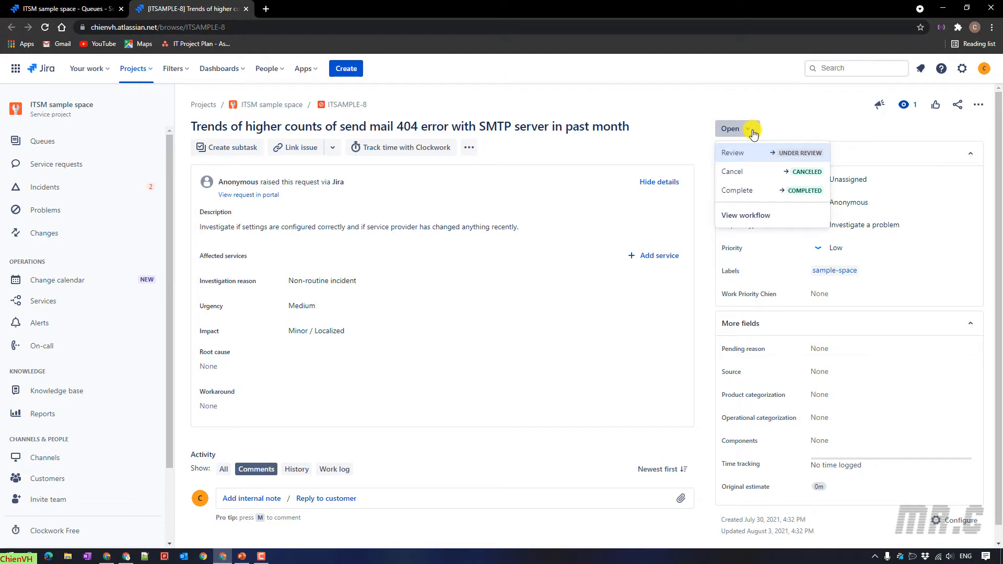
{"action": "left_click", "coordinate": [763, 217]}
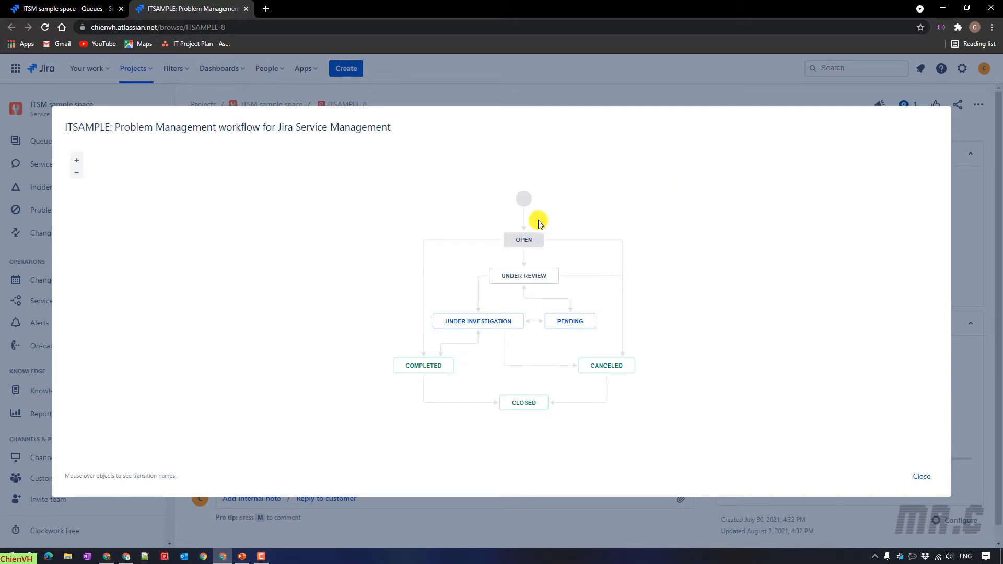
{"action": "mouse_move", "coordinate": [521, 236]}
{"action": "mouse_move", "coordinate": [533, 275]}
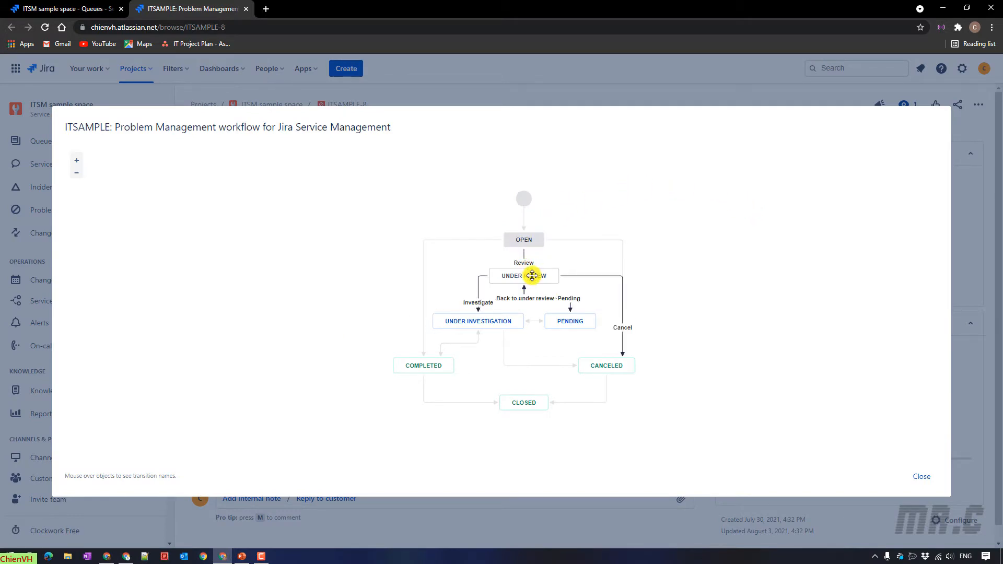
{"action": "mouse_move", "coordinate": [429, 369]}
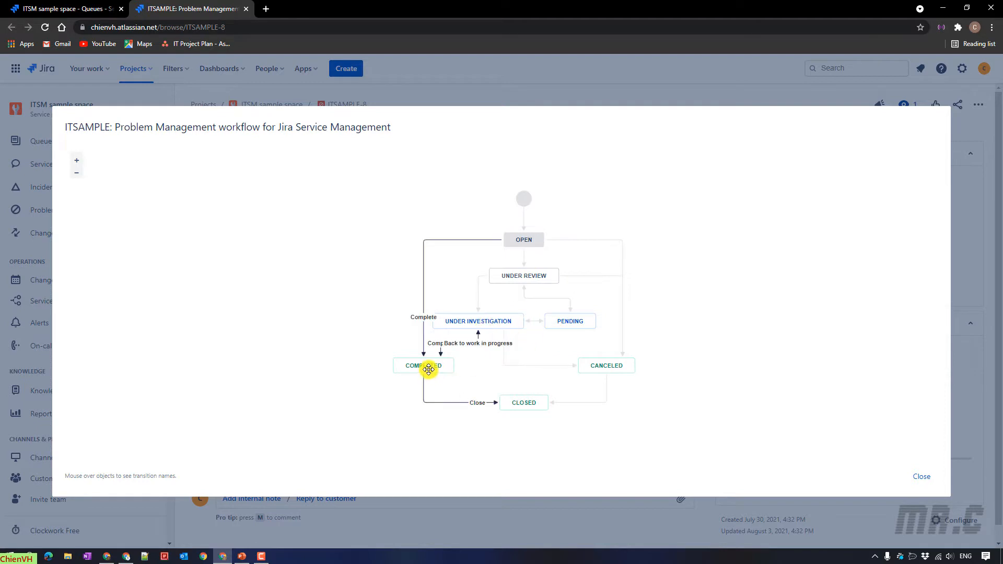
{"action": "mouse_move", "coordinate": [619, 368]}
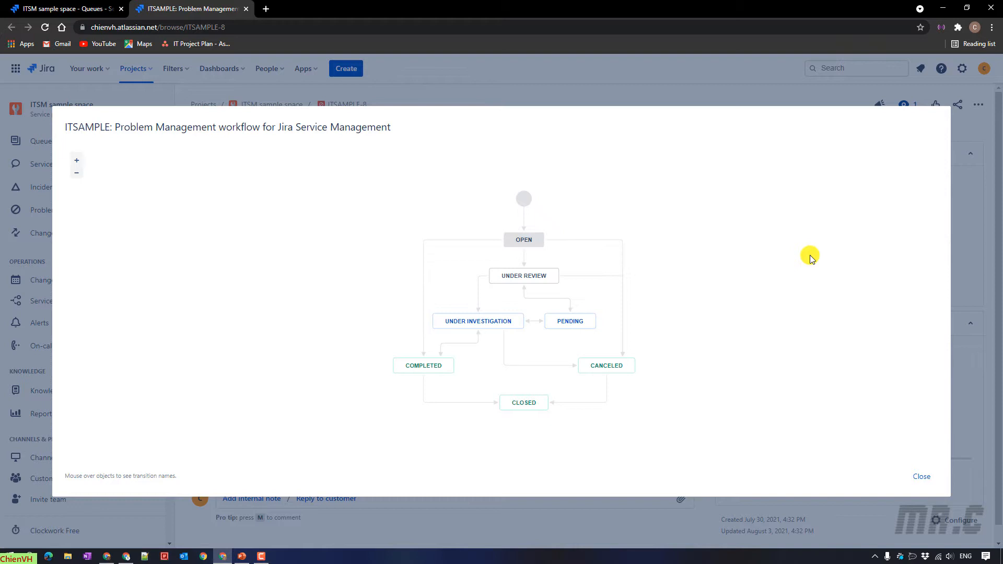
{"action": "left_click", "coordinate": [920, 477]}
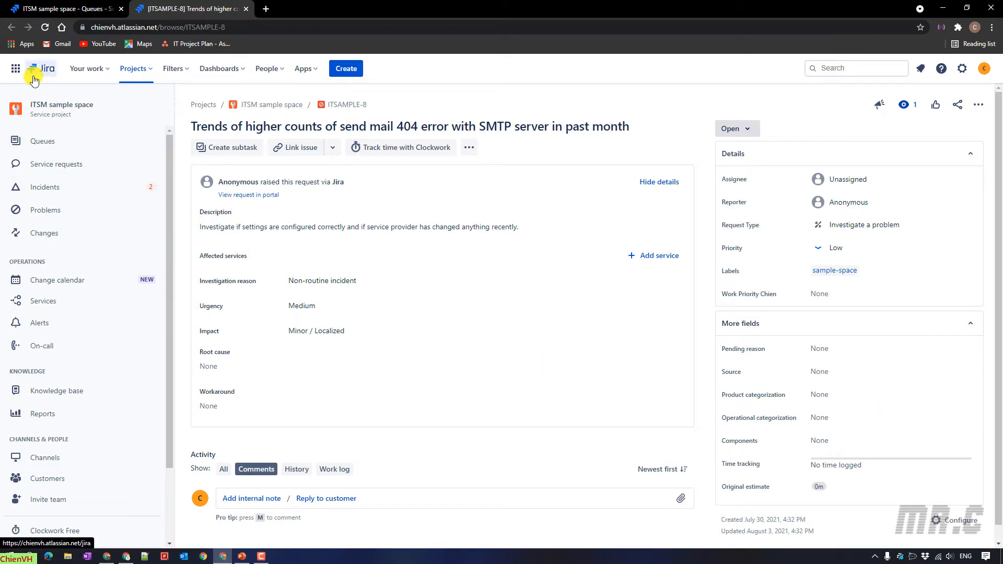
Open the Workflows page in the project settings of the ITSM sample space
{"action": "scroll", "coordinate": [71, 286], "scroll_direction": "down", "scroll_amount": 2}
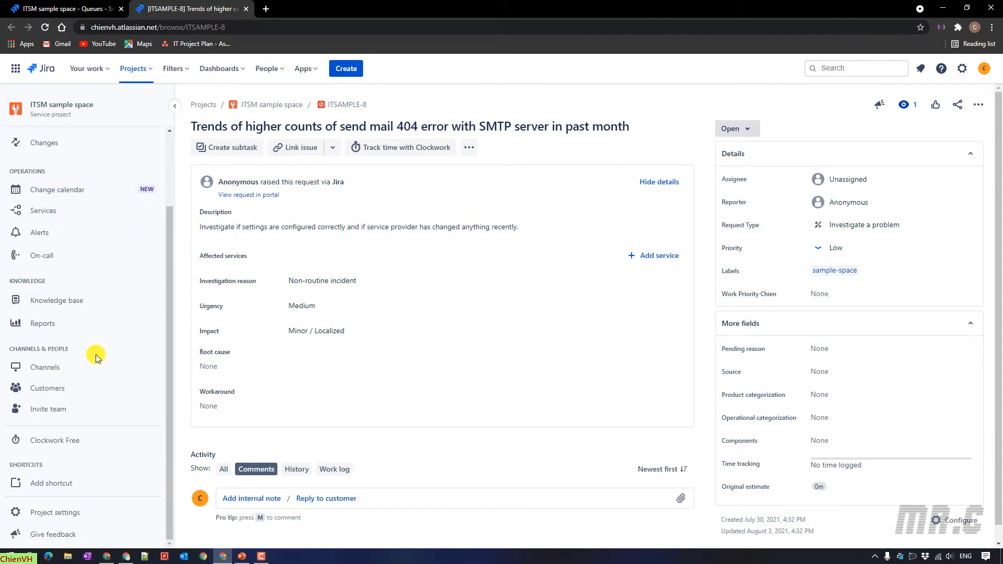
{"action": "left_click", "coordinate": [79, 512]}
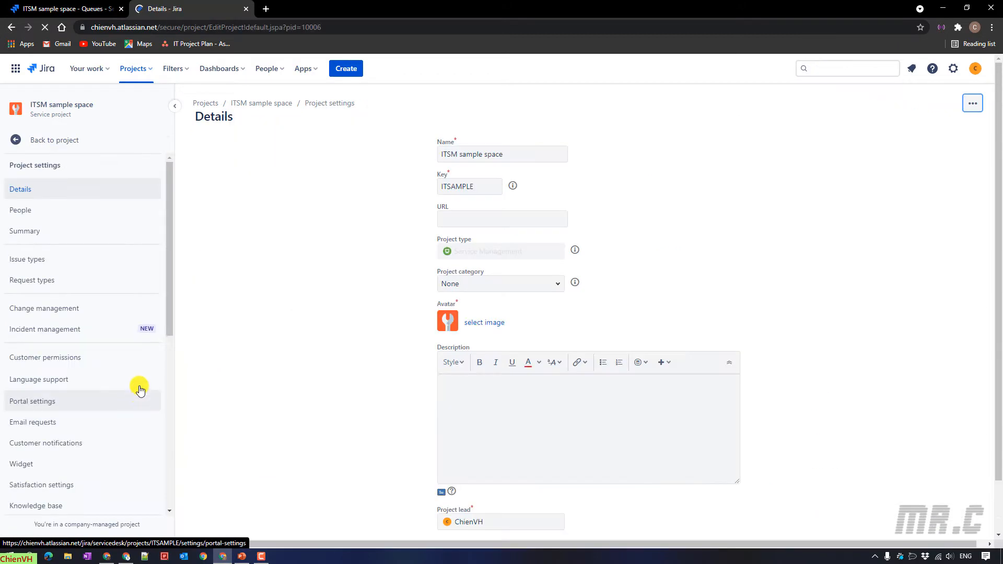
{"action": "scroll", "coordinate": [146, 268], "scroll_direction": "down", "scroll_amount": 3}
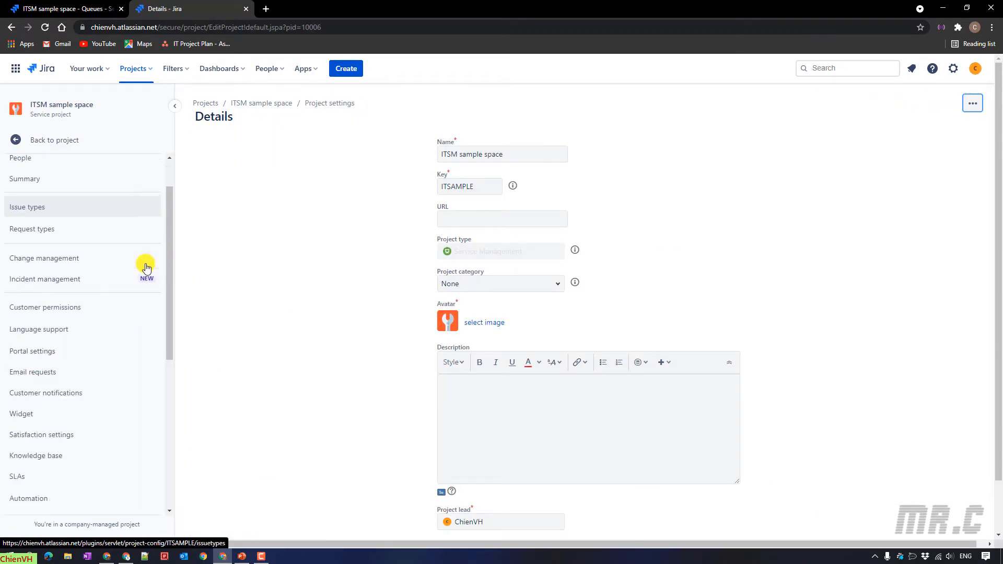
{"action": "scroll", "coordinate": [146, 270], "scroll_direction": "down", "scroll_amount": 1}
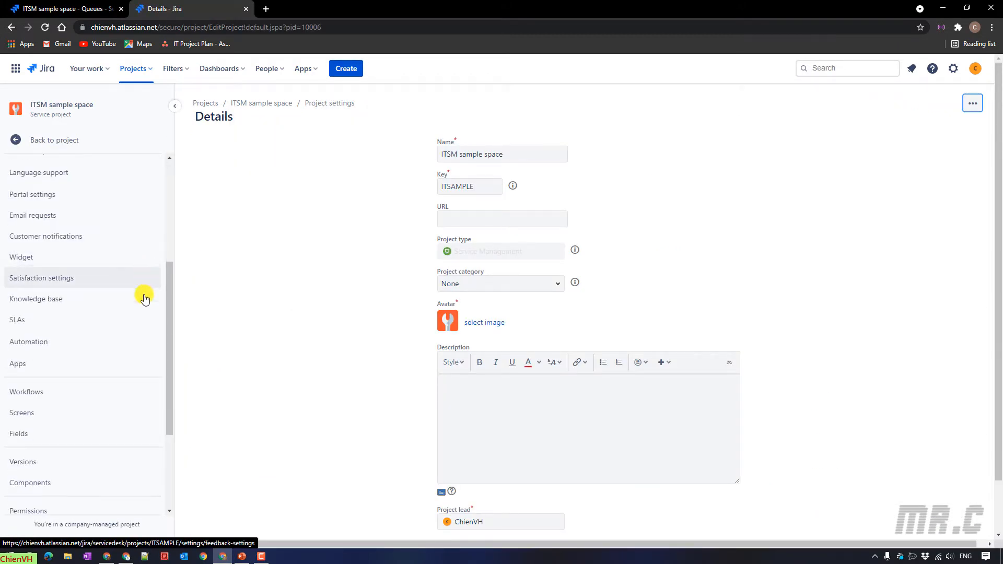
{"action": "left_click", "coordinate": [46, 396]}
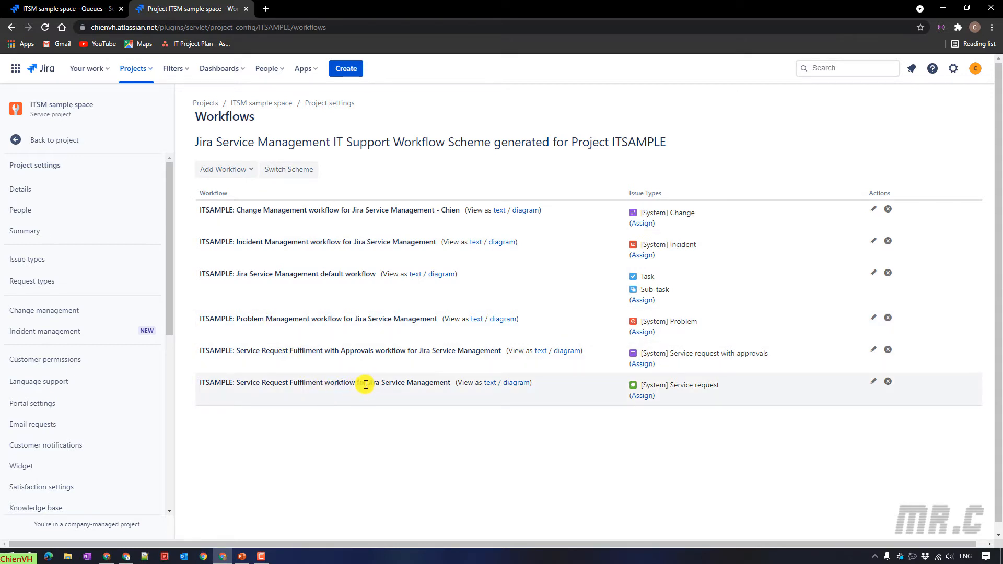
Open ticket ITSAMPLE-8 in a separate browser tab, display its workflow diagram and copy the workflow's name
{"action": "left_click", "coordinate": [92, 4]}
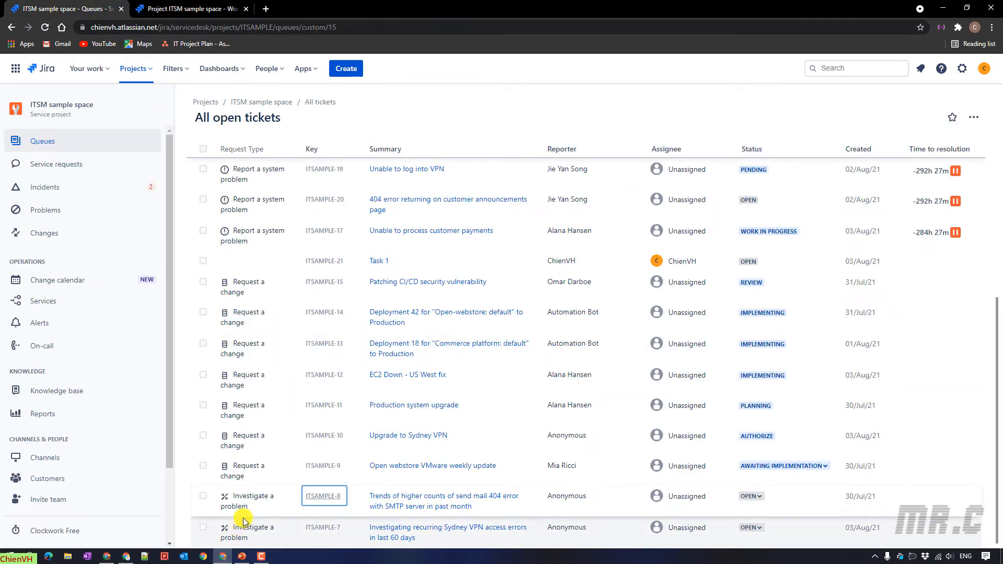
{"action": "middle_click", "coordinate": [328, 499]}
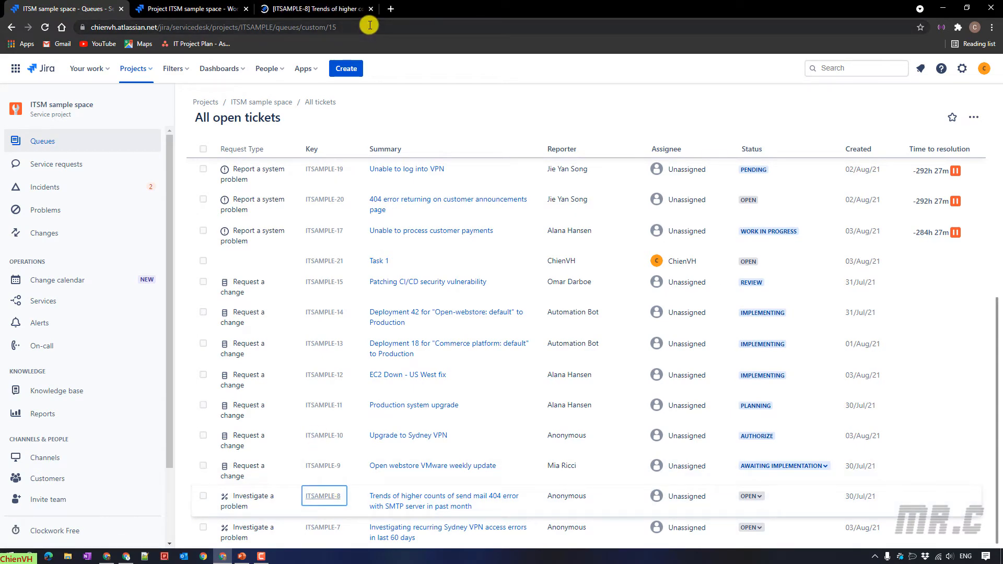
{"action": "left_click", "coordinate": [308, 7]}
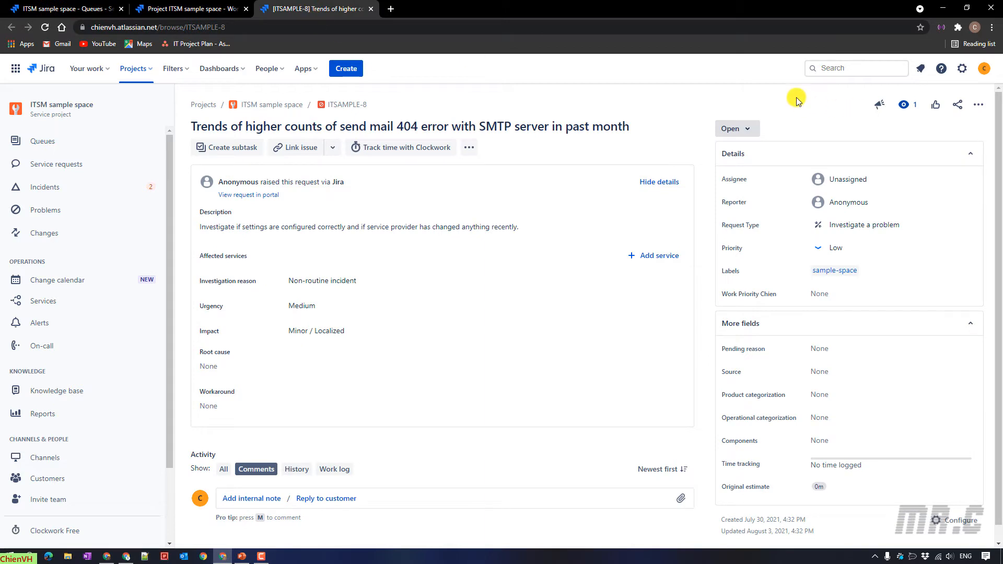
{"action": "left_click", "coordinate": [754, 129]}
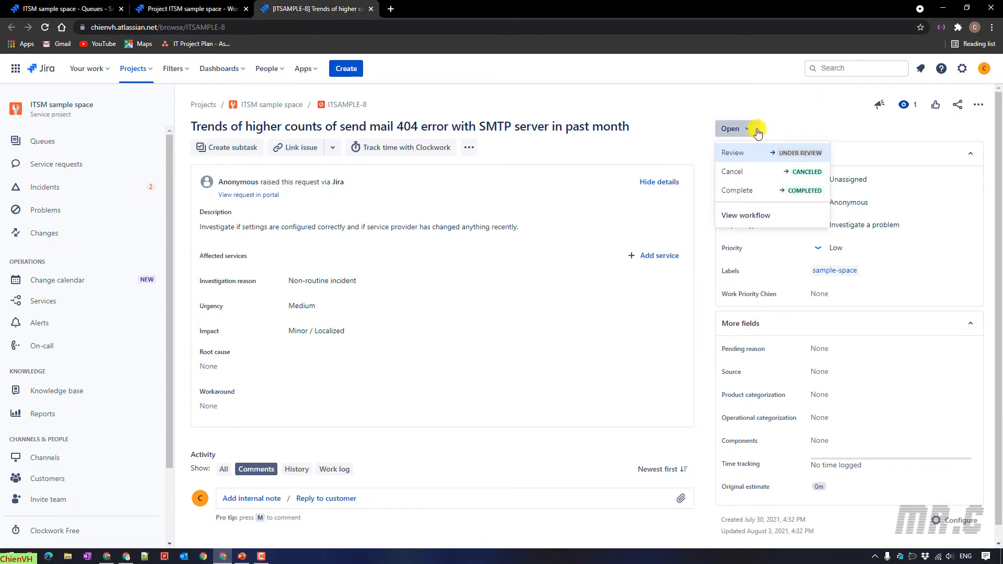
{"action": "left_click", "coordinate": [759, 221]}
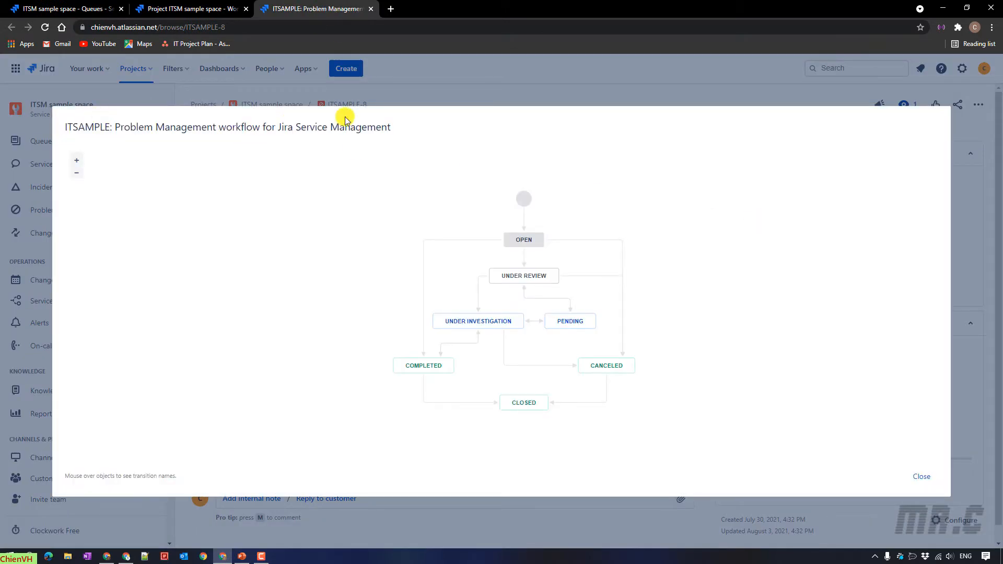
{"action": "left_click_drag", "start_coordinate": [410, 130], "coordinate": [48, 128]}
{"action": "key", "text": "ctrl+c"}
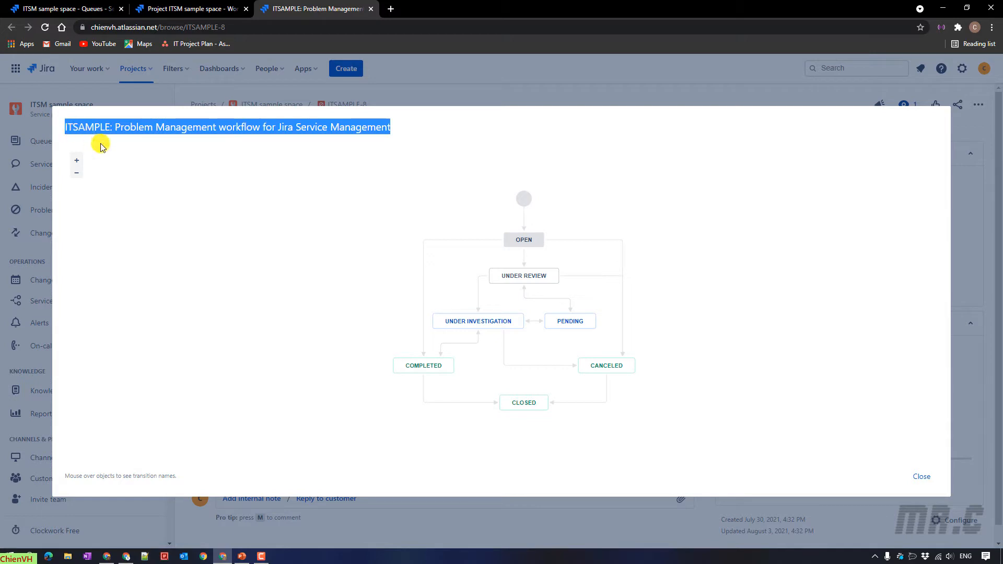
Find the copied workflow name "ITSAMPLE: Problem Management workflow for Jira Service Management" on the project's Workflows page
{"action": "left_click", "coordinate": [197, 6]}
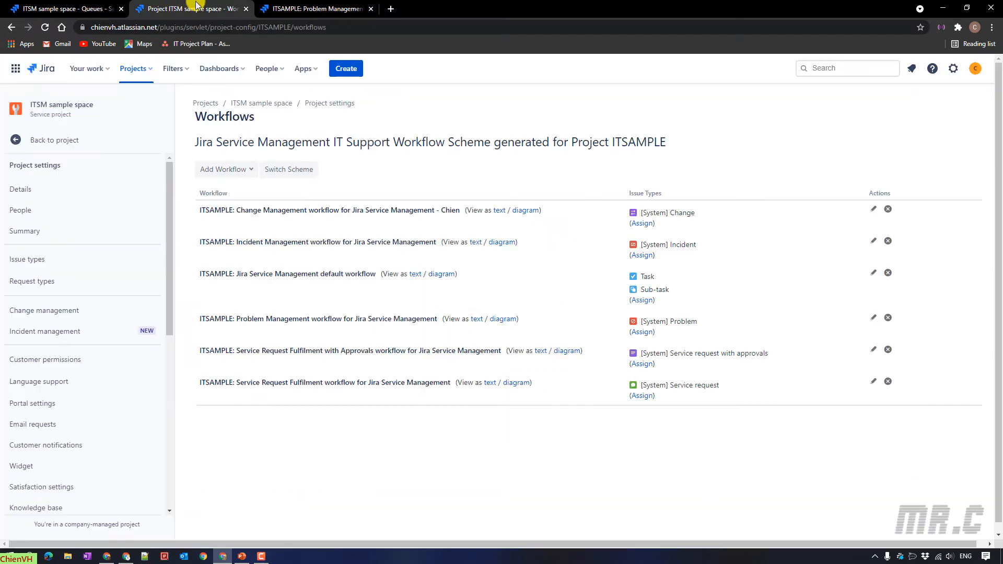
{"action": "key", "text": "ctrl+f"}
{"action": "key", "text": "ctrl+v"}
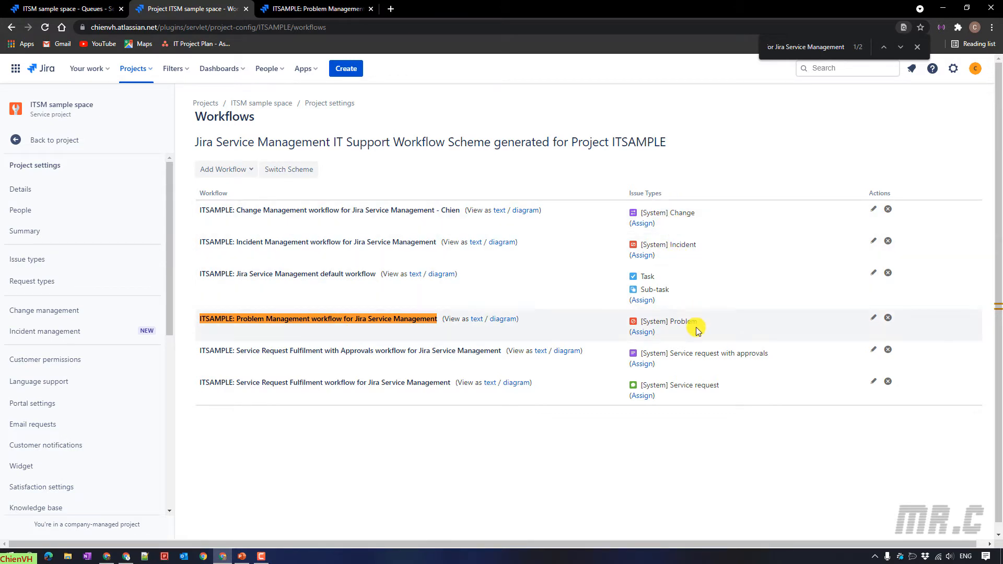
{"action": "left_click", "coordinate": [918, 49]}
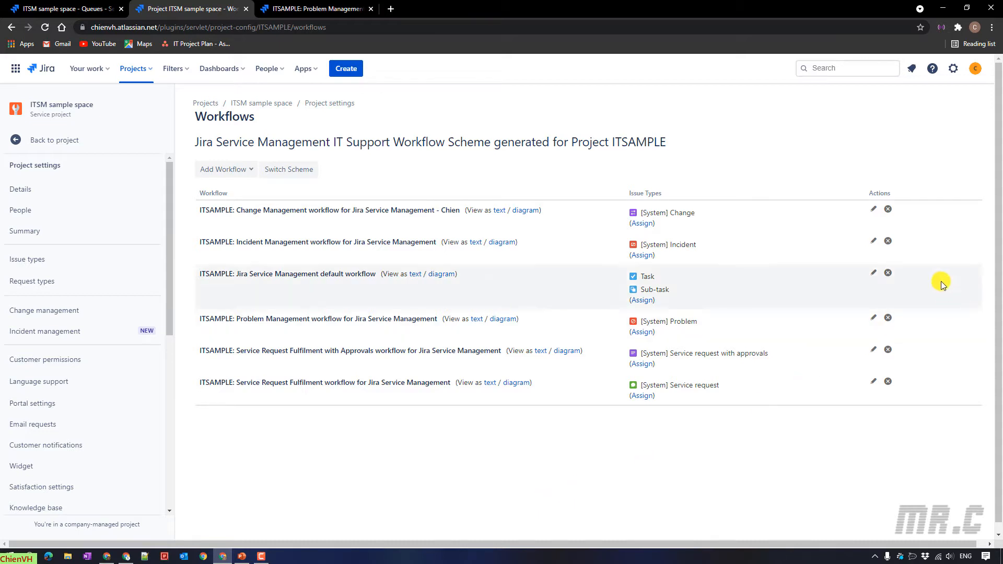
Open the ITSAMPLE Problem Management workflow for editing and discard its draft
{"action": "left_click", "coordinate": [873, 320]}
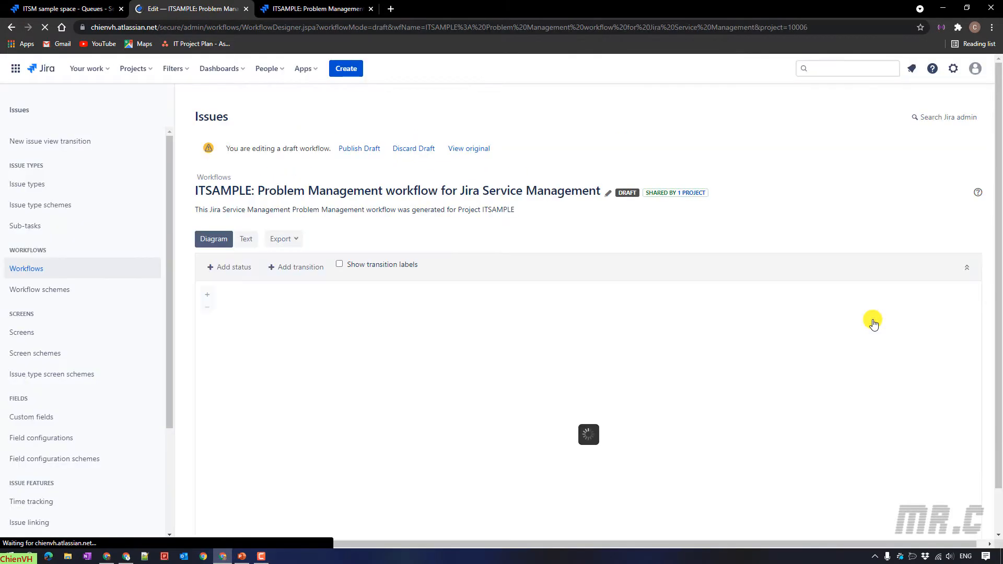
{"action": "scroll", "coordinate": [875, 314], "scroll_direction": "down", "scroll_amount": 1}
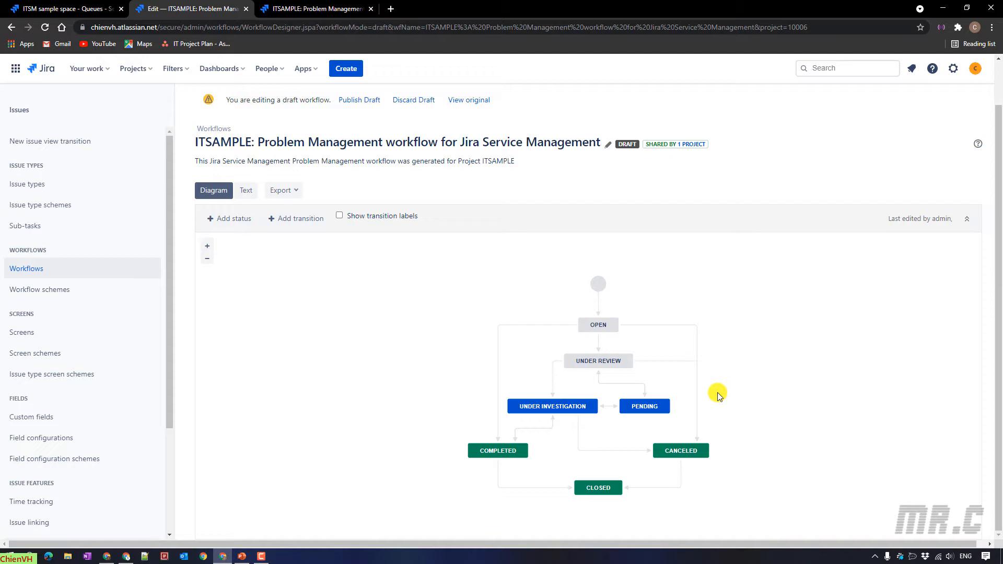
{"action": "scroll", "coordinate": [598, 284], "scroll_direction": "up", "scroll_amount": 1}
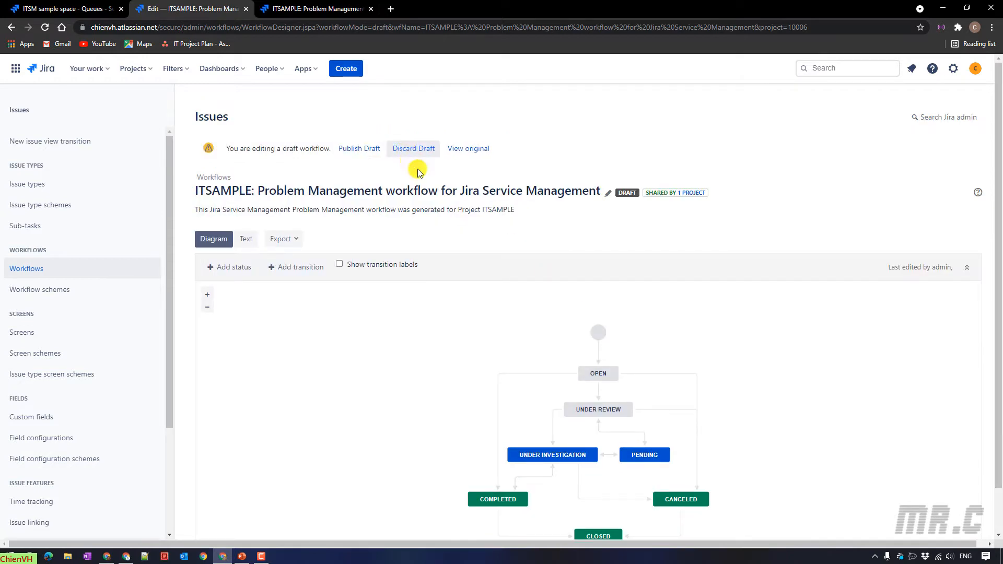
{"action": "left_click", "coordinate": [424, 150]}
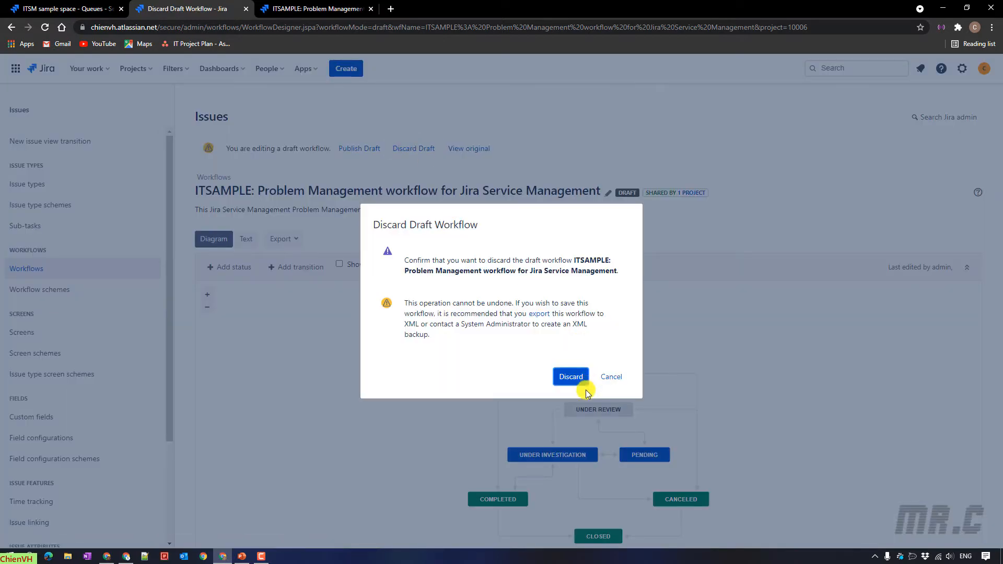
{"action": "left_click", "coordinate": [568, 378]}
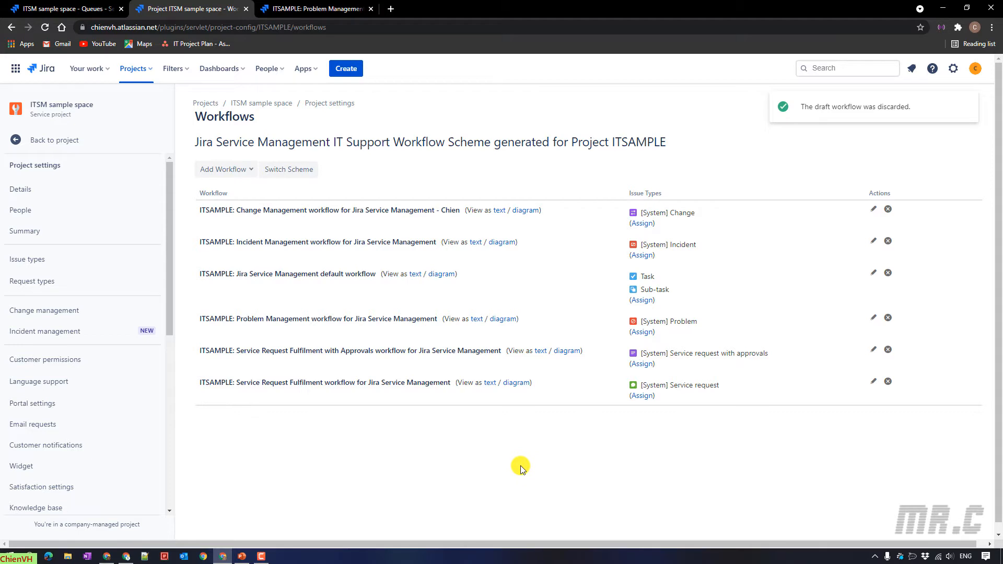
Open the global Workflows page in the Jira issue settings
{"action": "left_click", "coordinate": [956, 69]}
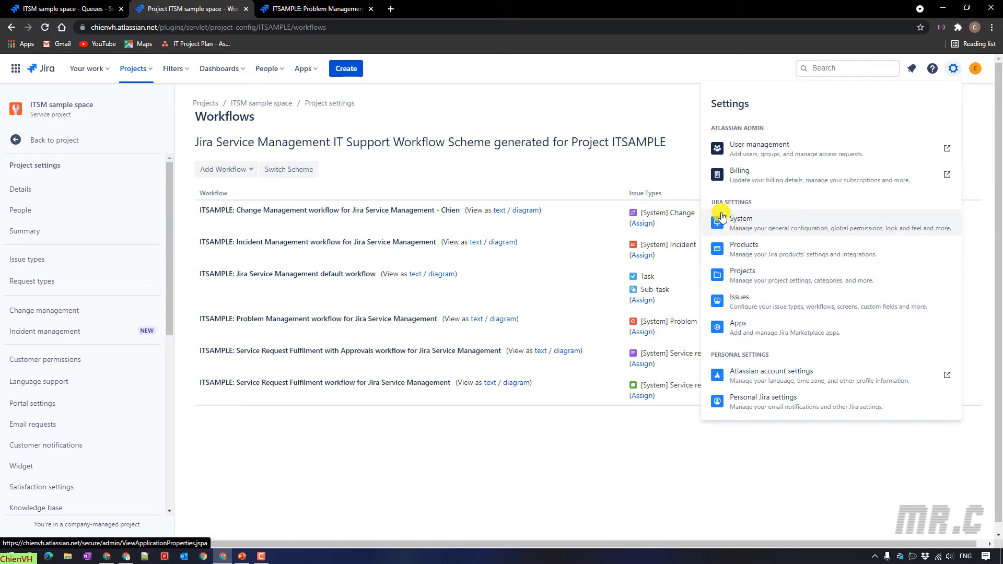
{"action": "left_click", "coordinate": [742, 298]}
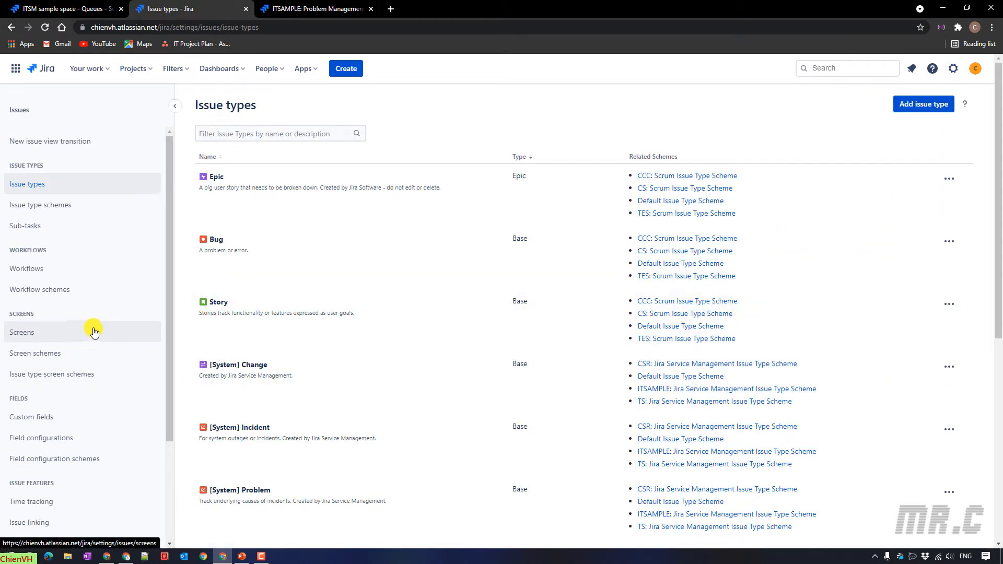
{"action": "left_click", "coordinate": [32, 273]}
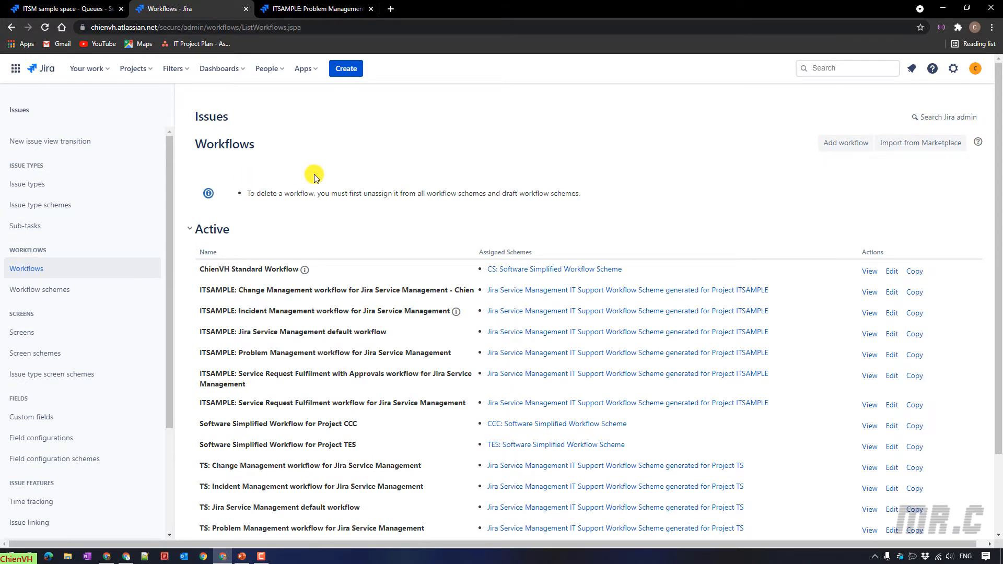
Review the lists of active and inactive workflows with the navigation sidebar collapsed
{"action": "left_click", "coordinate": [189, 229]}
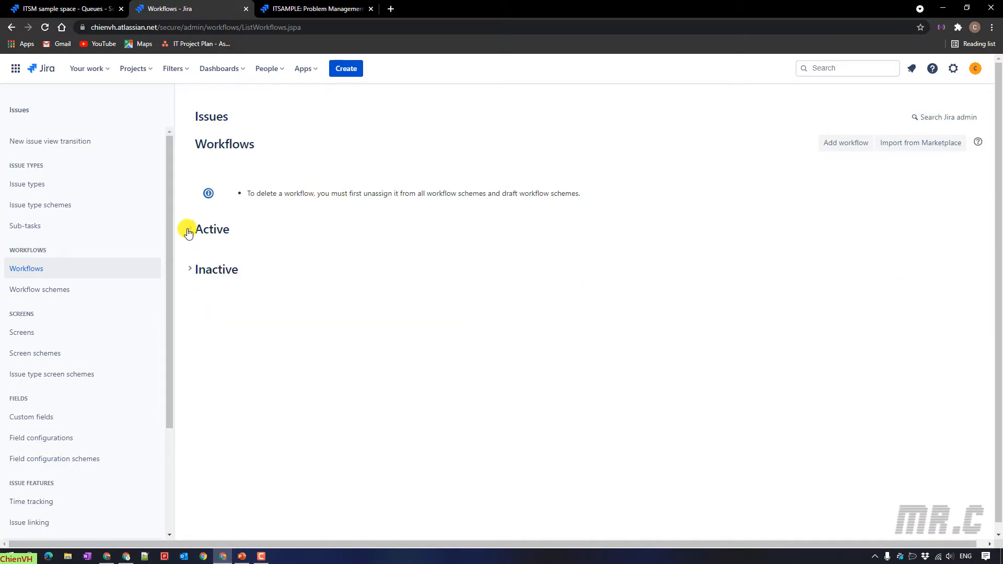
{"action": "left_click", "coordinate": [225, 230]}
{"action": "scroll", "coordinate": [394, 175], "scroll_direction": "down", "scroll_amount": 1}
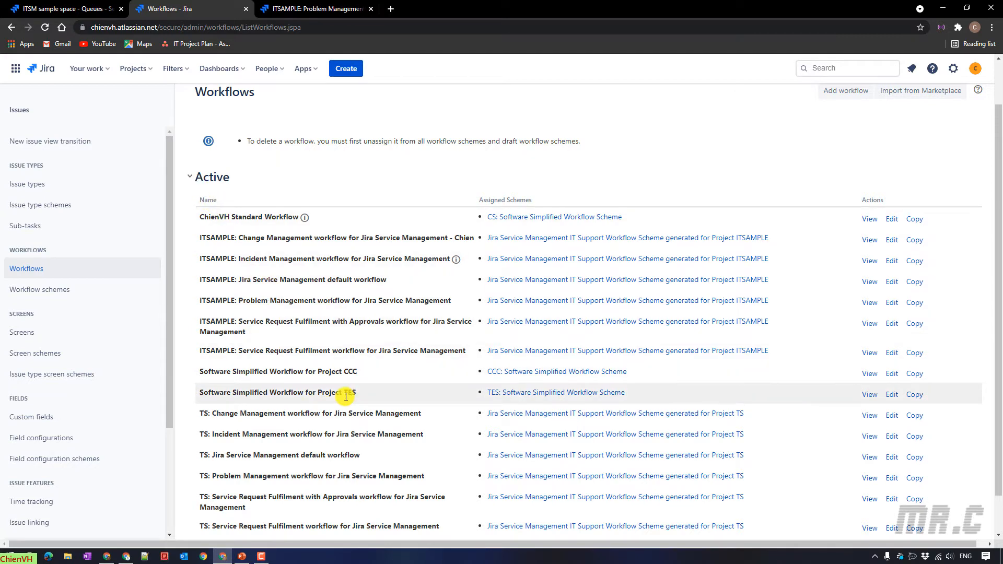
{"action": "left_click", "coordinate": [180, 178]}
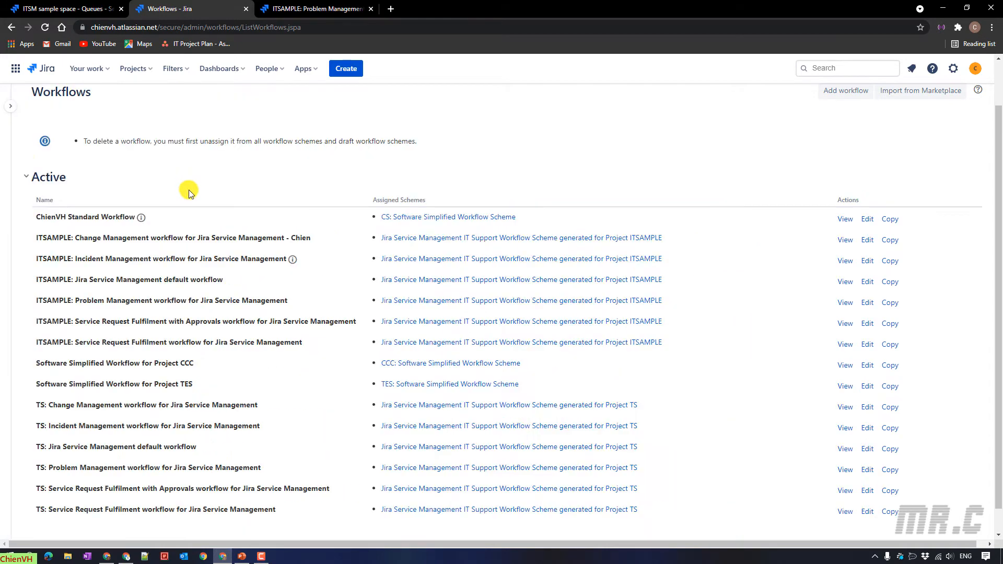
{"action": "left_click", "coordinate": [29, 177]}
{"action": "left_click", "coordinate": [38, 262]}
{"action": "scroll", "coordinate": [58, 309], "scroll_direction": "down", "scroll_amount": 1}
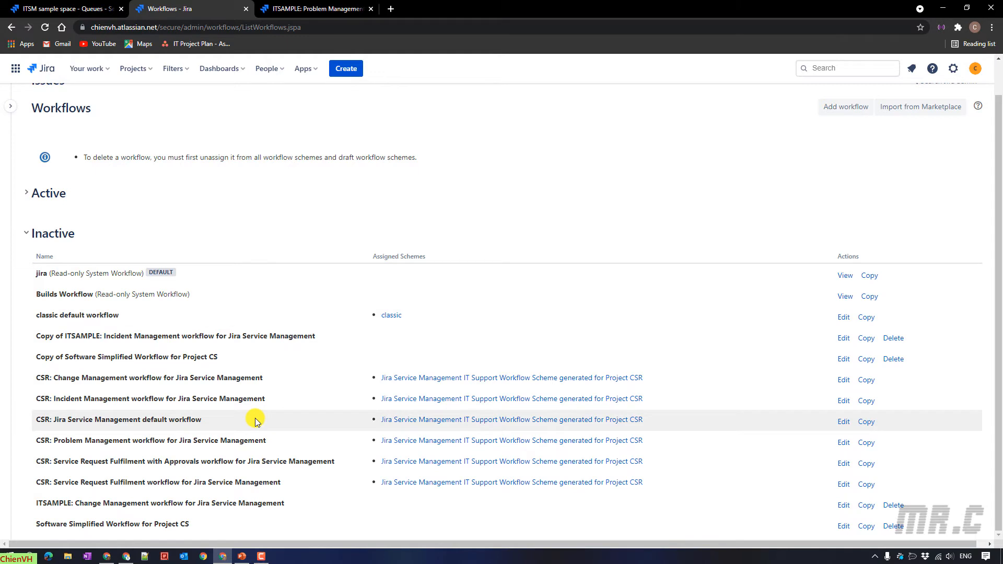
Expand the active workflows and search them for the ITSAMPLE Problem Management workflow
{"action": "left_click", "coordinate": [25, 191]}
{"action": "key", "text": "ctrl+f"}
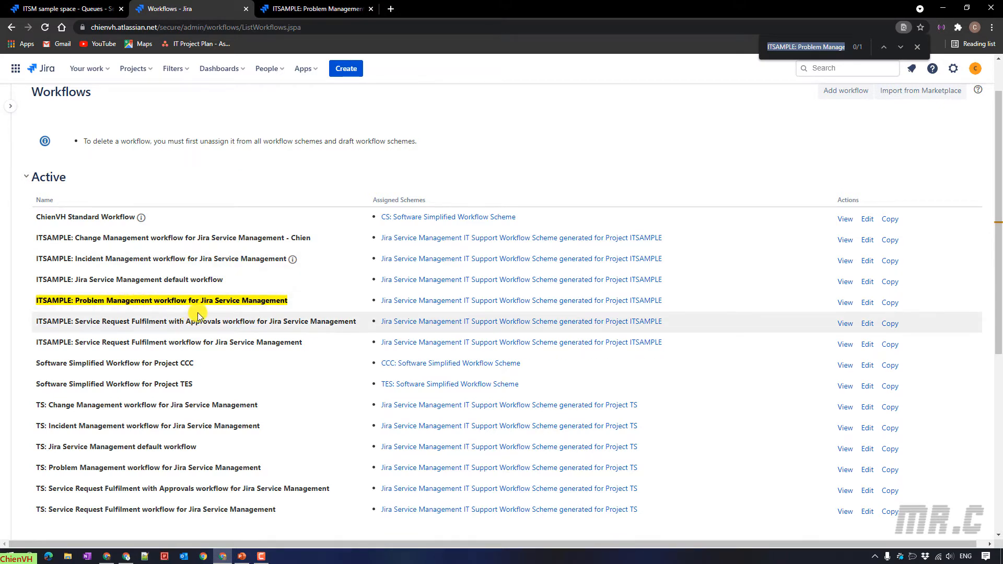
Copy the ITSAMPLE Problem Management workflow, removing "Copy of" from the new name and appending a hyphen and the owner's name
{"action": "left_click", "coordinate": [890, 303]}
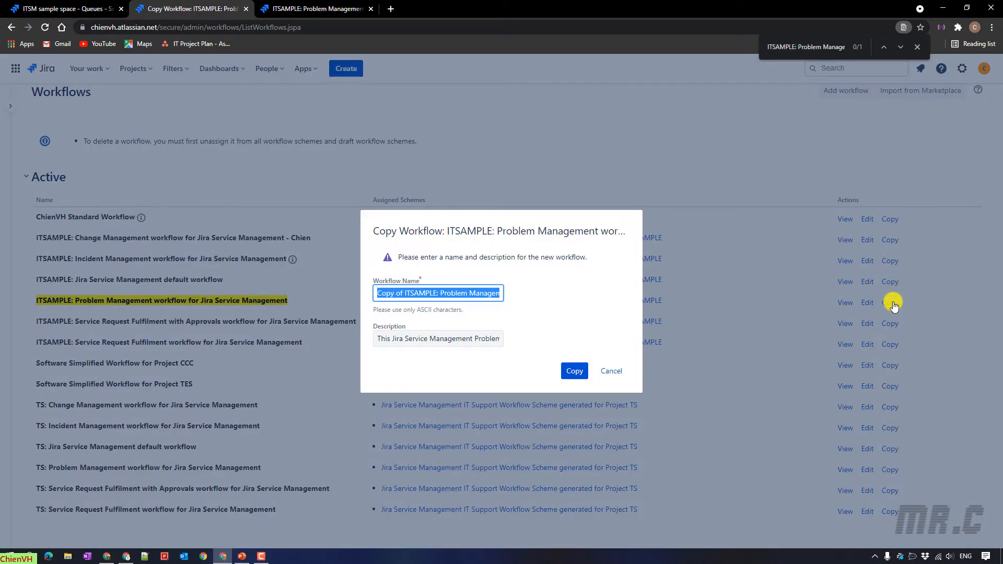
{"action": "left_click", "coordinate": [426, 295]}
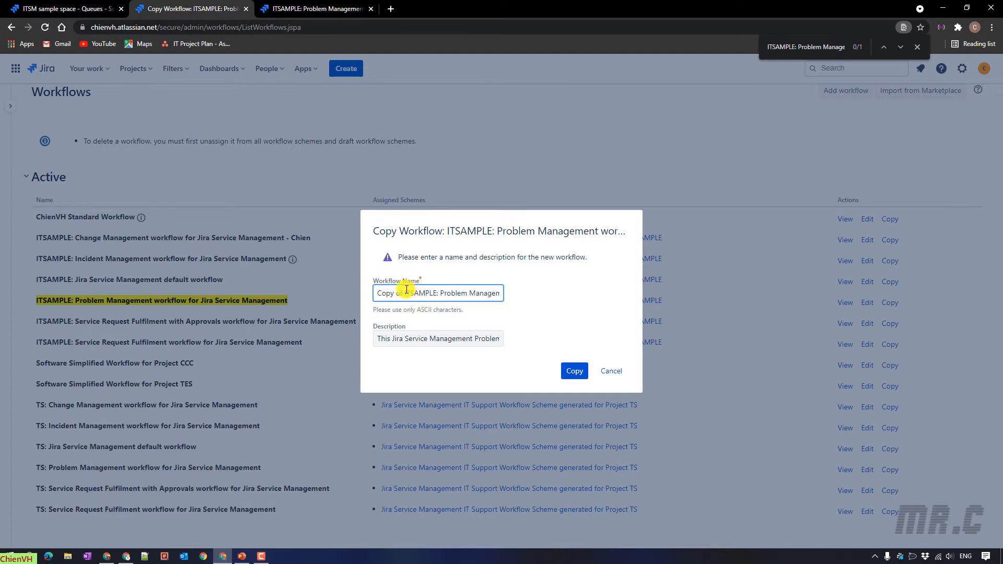
{"action": "left_click_drag", "start_coordinate": [406, 293], "coordinate": [324, 297]}
{"action": "key", "text": "BackSpace"}
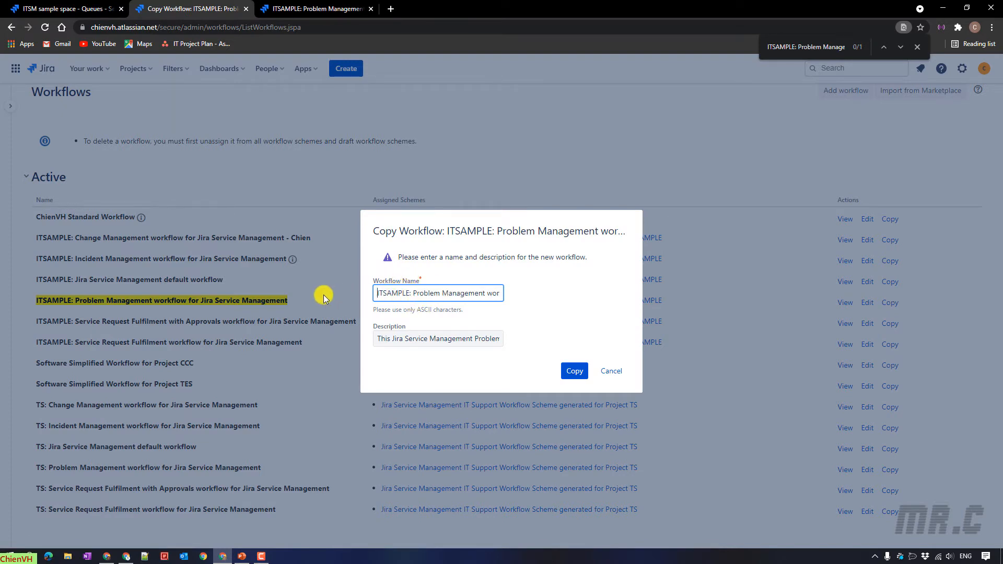
{"action": "key", "text": "End"}
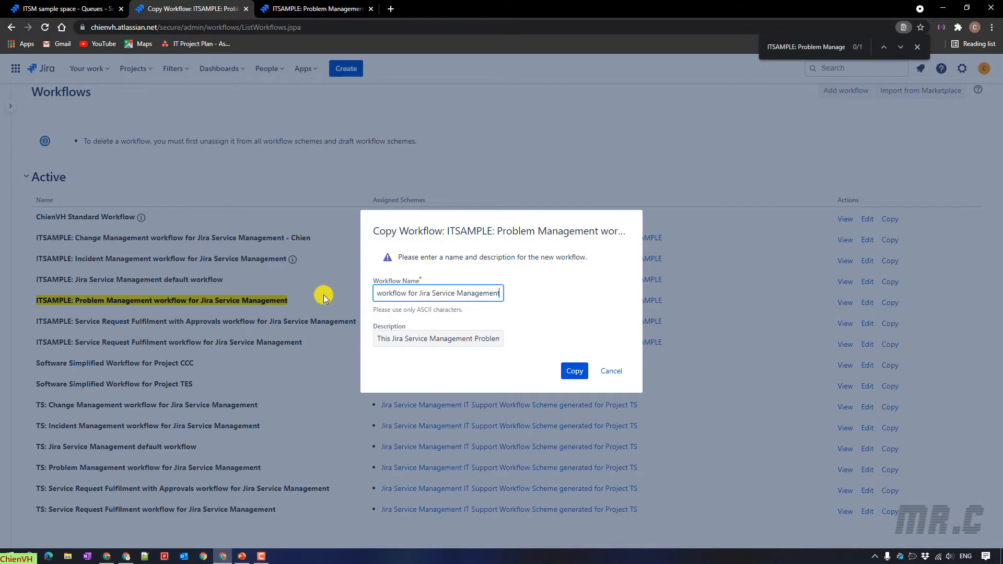
{"action": "type", "text": "- "}
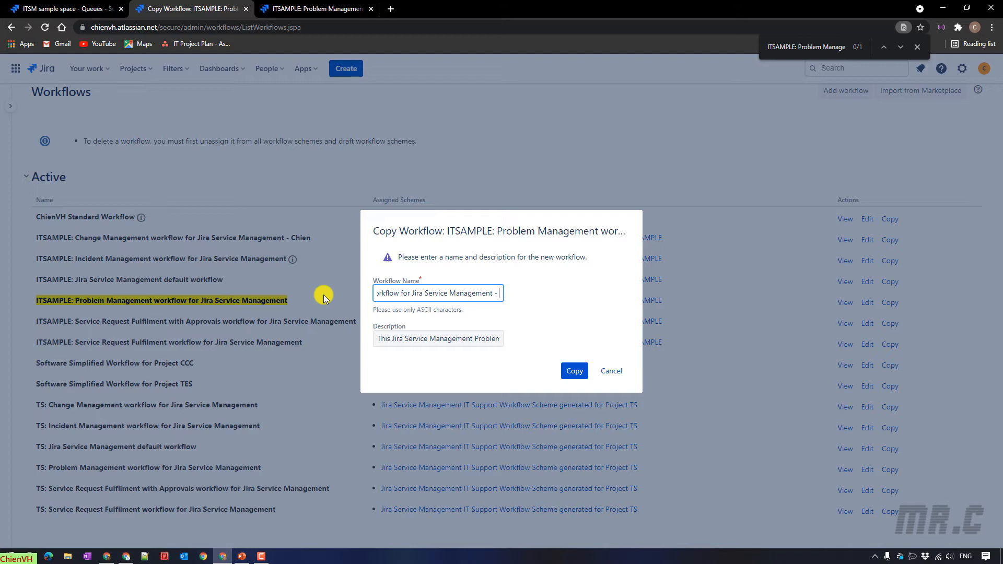
{"action": "type", "text": "Chein"}
{"action": "key", "text": "BackSpace"}
{"action": "key", "text": "BackSpace"}
{"action": "key", "text": "BackSpace"}
{"action": "type", "text": "ienVH"}
{"action": "left_click", "coordinate": [574, 372]}
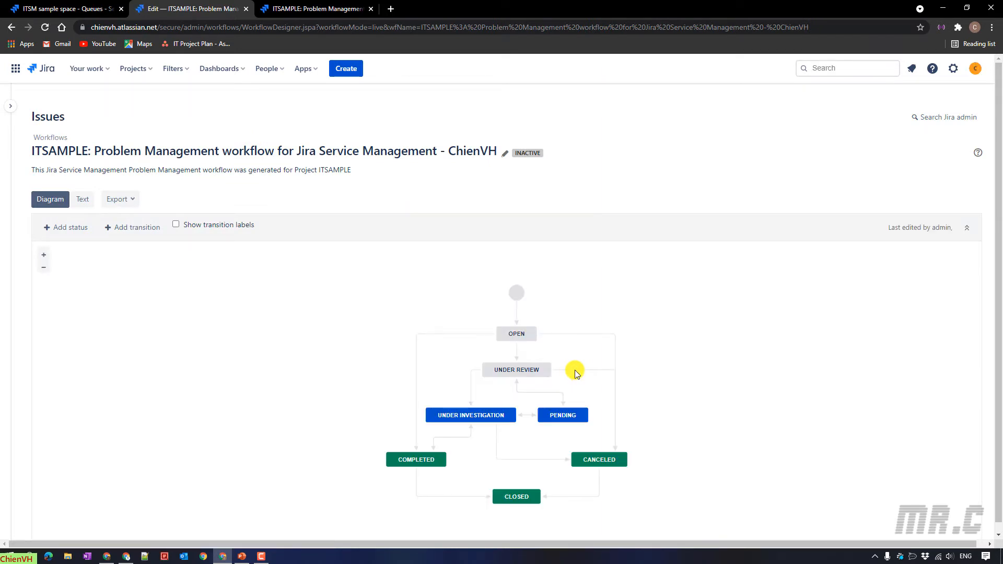
Maximize the workflow designer and show the transition labels on an enlarged diagram
{"action": "left_click", "coordinate": [972, 230]}
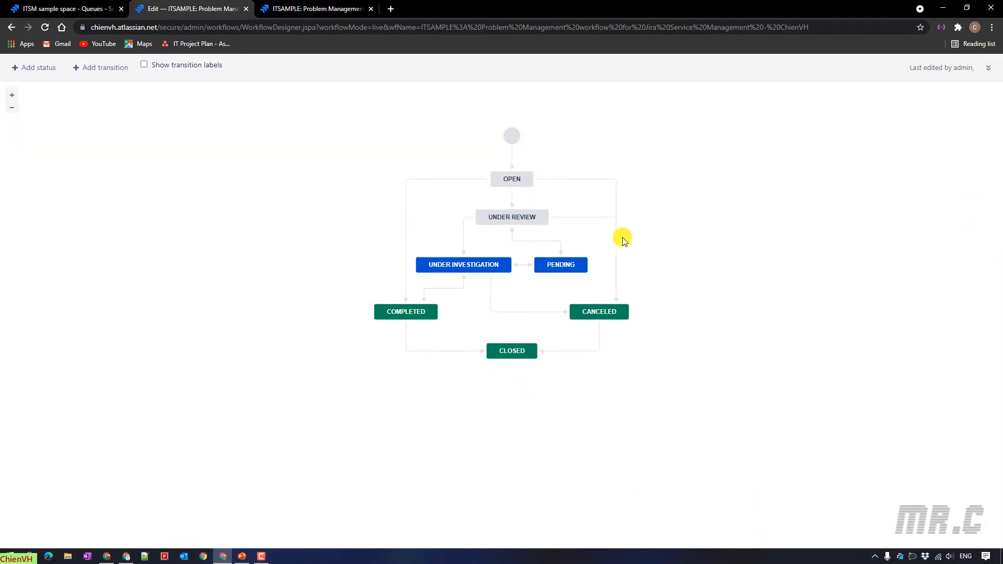
{"action": "left_click", "coordinate": [11, 95]}
{"action": "left_click_drag", "start_coordinate": [728, 213], "coordinate": [620, 248]}
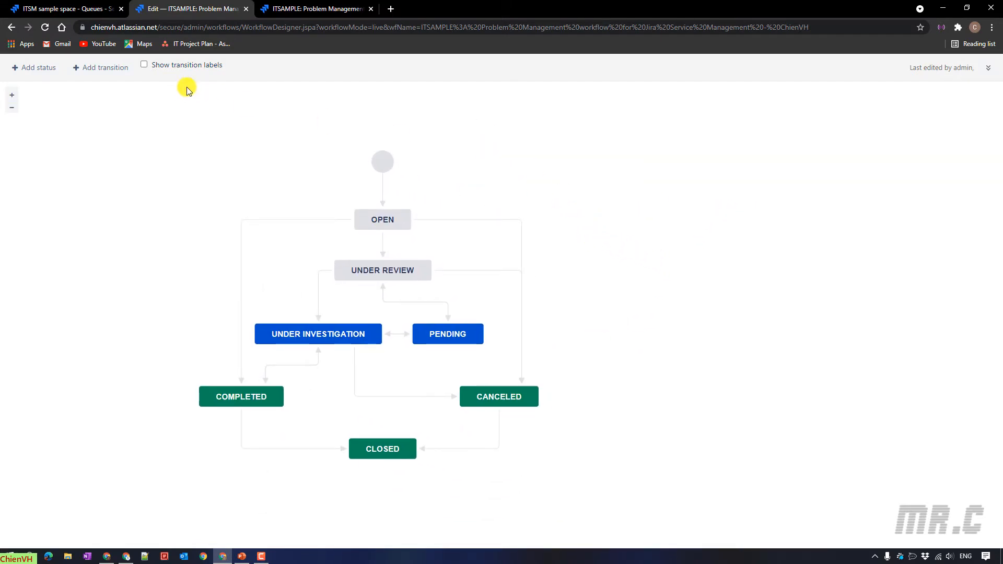
{"action": "left_click", "coordinate": [145, 65]}
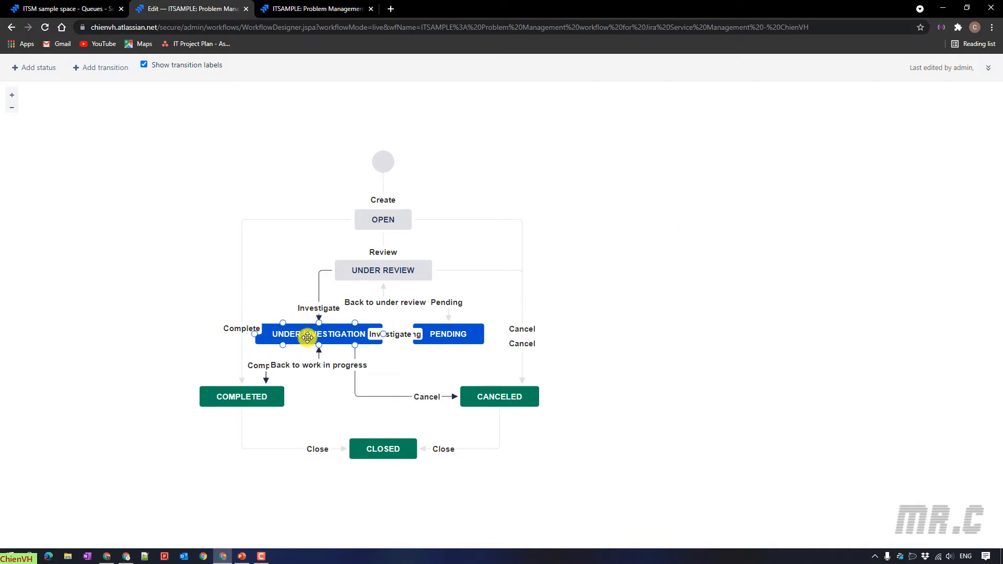
Spread the Completed, Canceled, Under Investigation and Pending statuses apart, with Pending aligned level with Under Investigation
{"action": "left_click_drag", "start_coordinate": [226, 398], "coordinate": [111, 400]}
{"action": "left_click", "coordinate": [641, 368]}
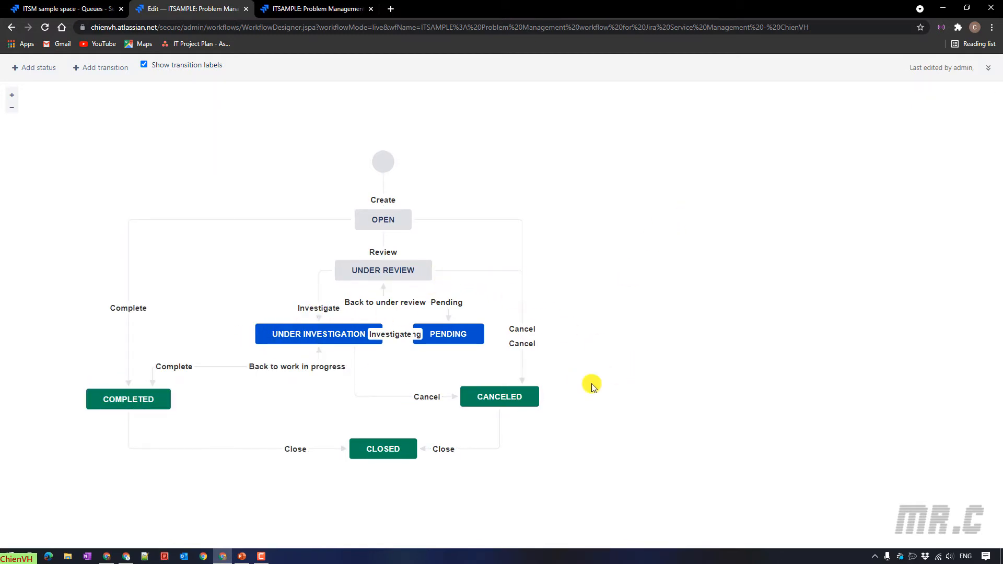
{"action": "left_click_drag", "start_coordinate": [515, 398], "coordinate": [669, 400]}
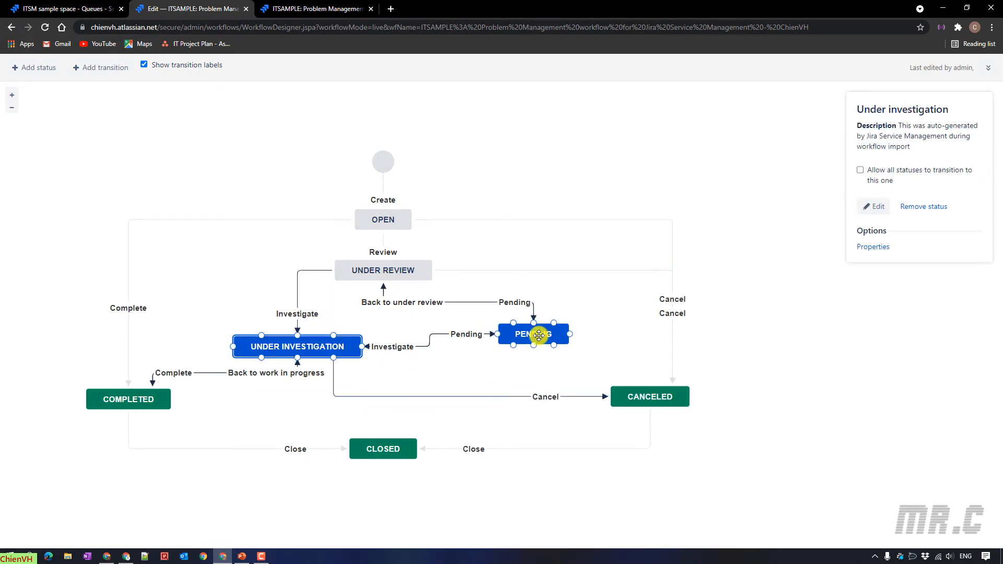
{"action": "left_click_drag", "start_coordinate": [539, 335], "coordinate": [539, 347]}
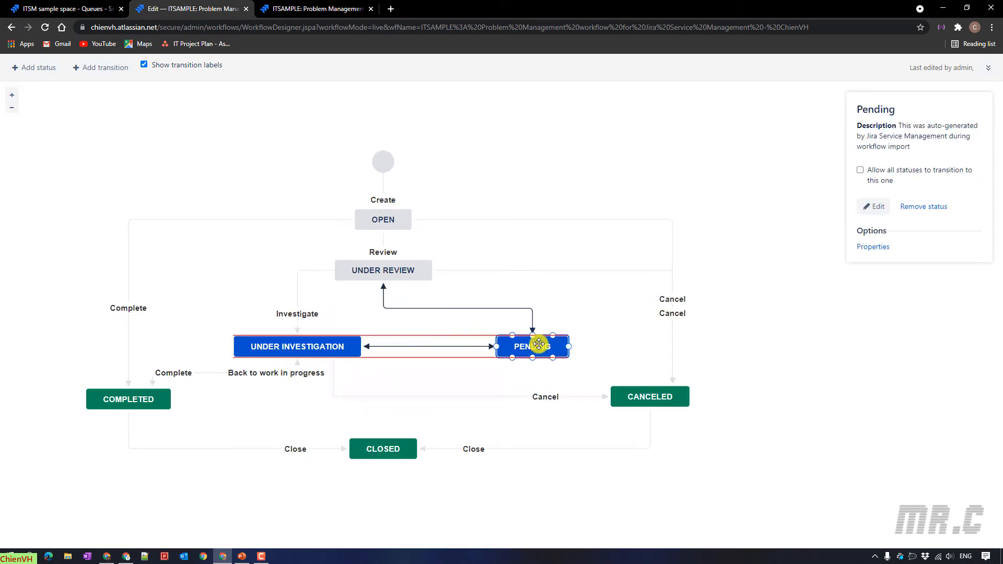
{"action": "left_click", "coordinate": [872, 392]}
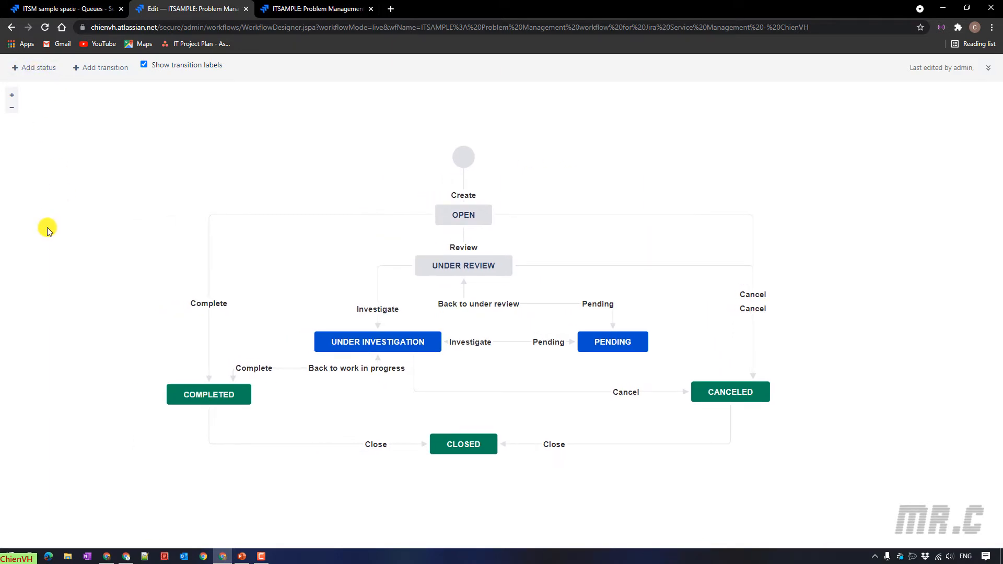
Add a new status named Waiting for External Feedback to the workflow and allow all statuses to transition to it
{"action": "left_click", "coordinate": [35, 70]}
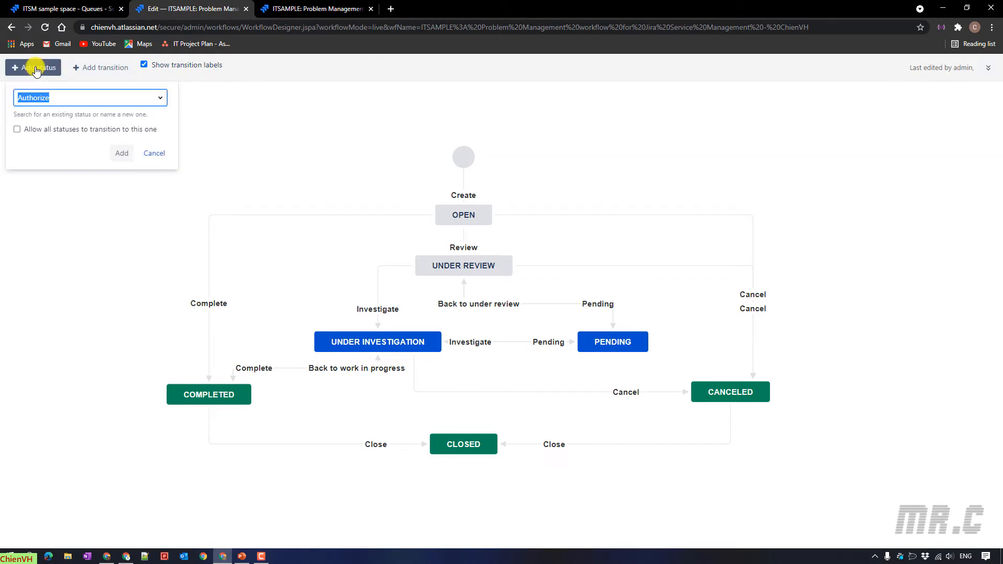
{"action": "left_click", "coordinate": [159, 101]}
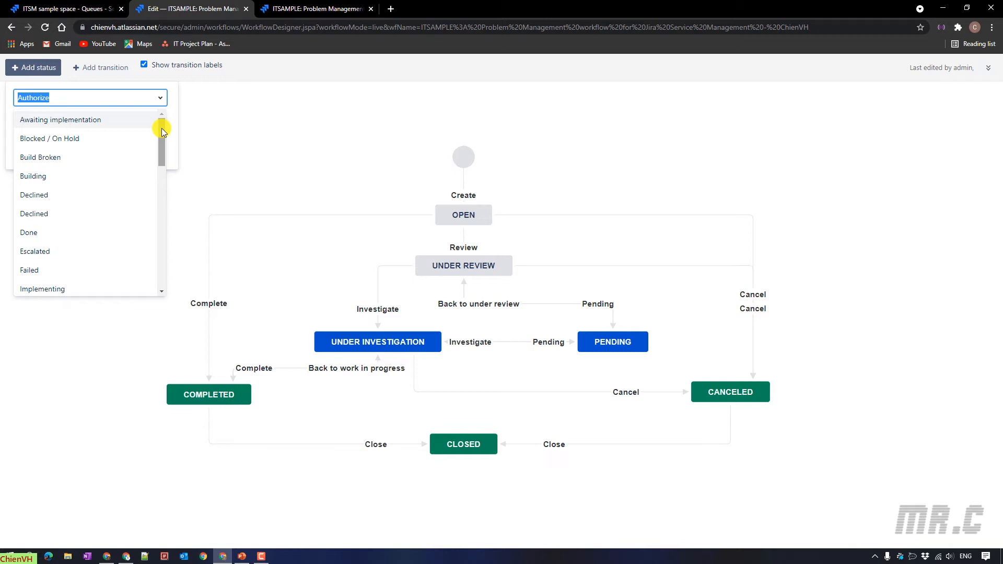
{"action": "left_click_drag", "start_coordinate": [161, 128], "coordinate": [176, 266]}
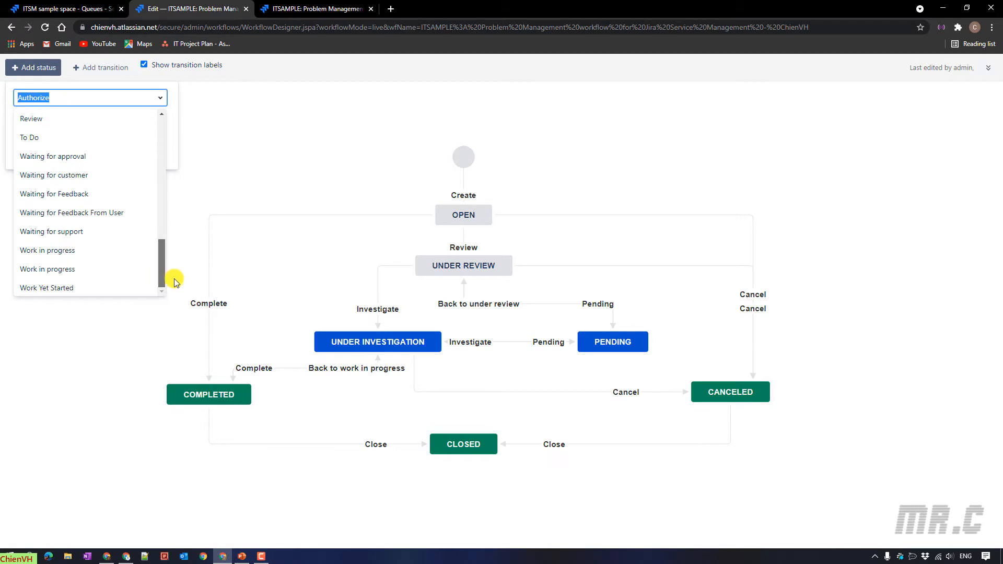
{"action": "left_click_drag", "start_coordinate": [174, 282], "coordinate": [160, 123]}
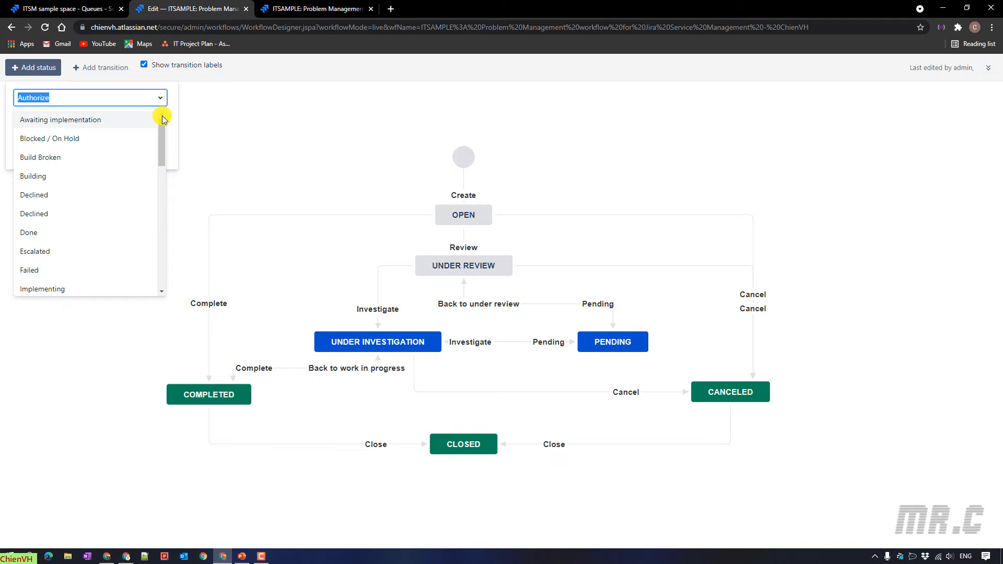
{"action": "type", "text": "Wa"}
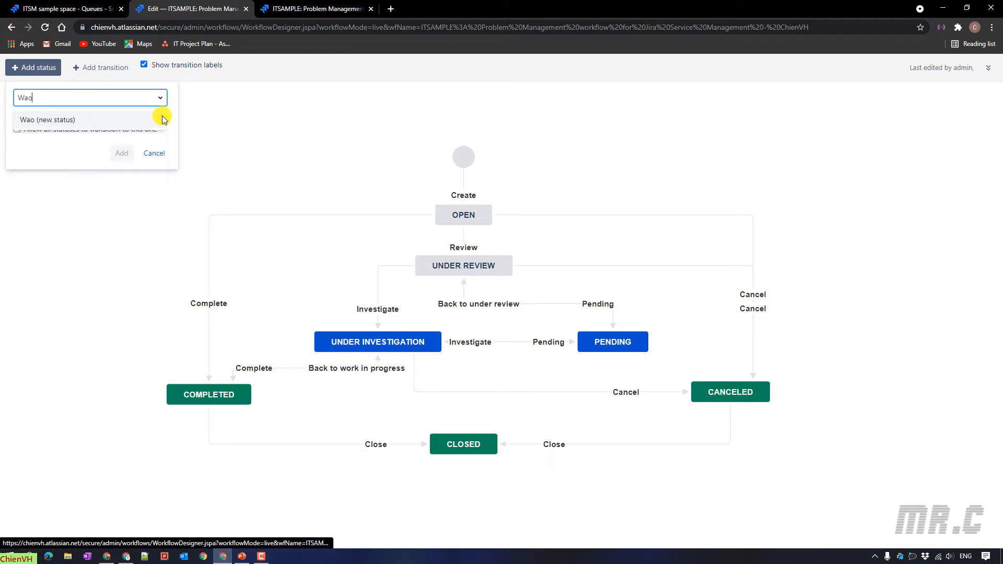
{"action": "type", "text": "iting for E"}
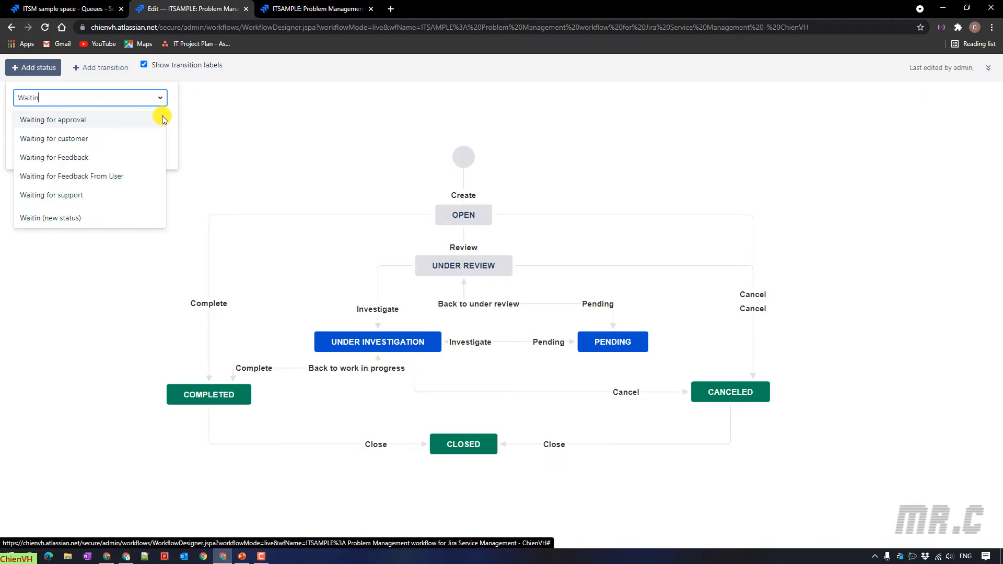
{"action": "type", "text": "x"}
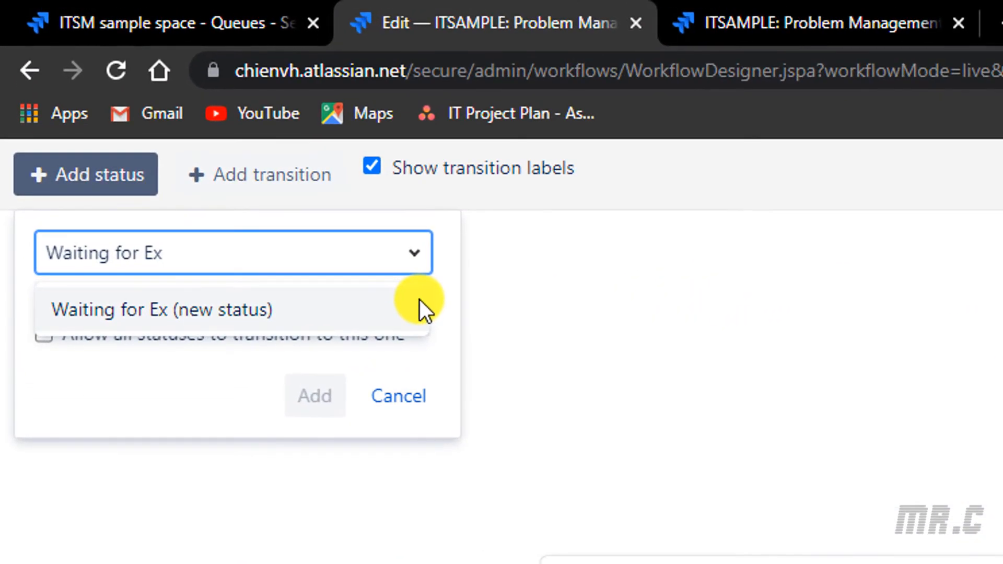
{"action": "type", "text": "ternal Feedback"}
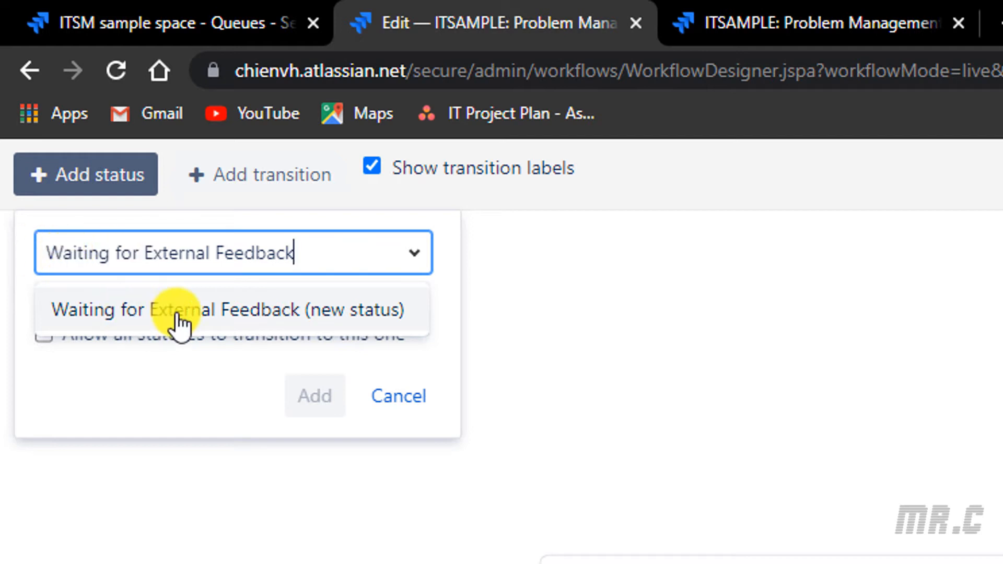
{"action": "left_click", "coordinate": [380, 322]}
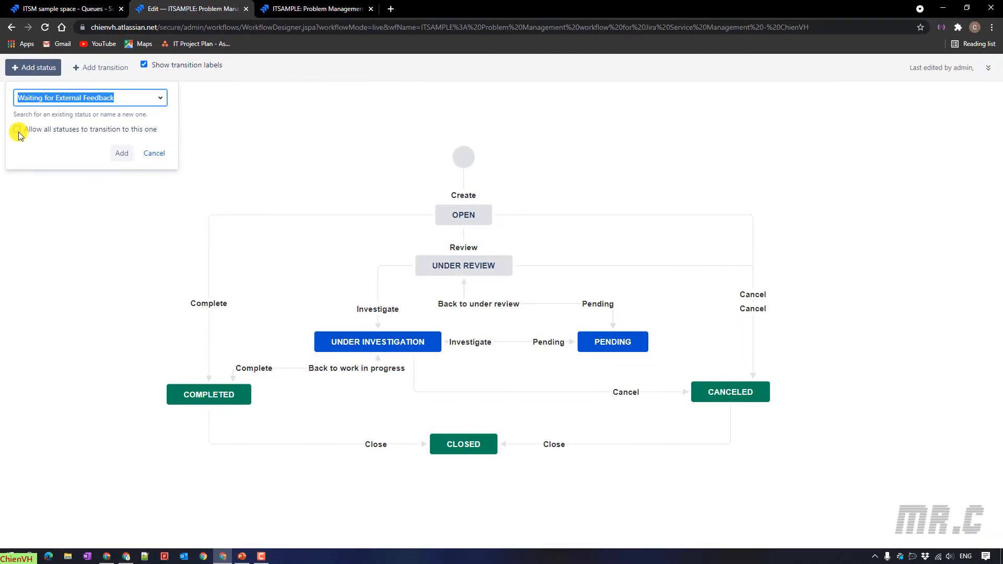
{"action": "left_click", "coordinate": [18, 130]}
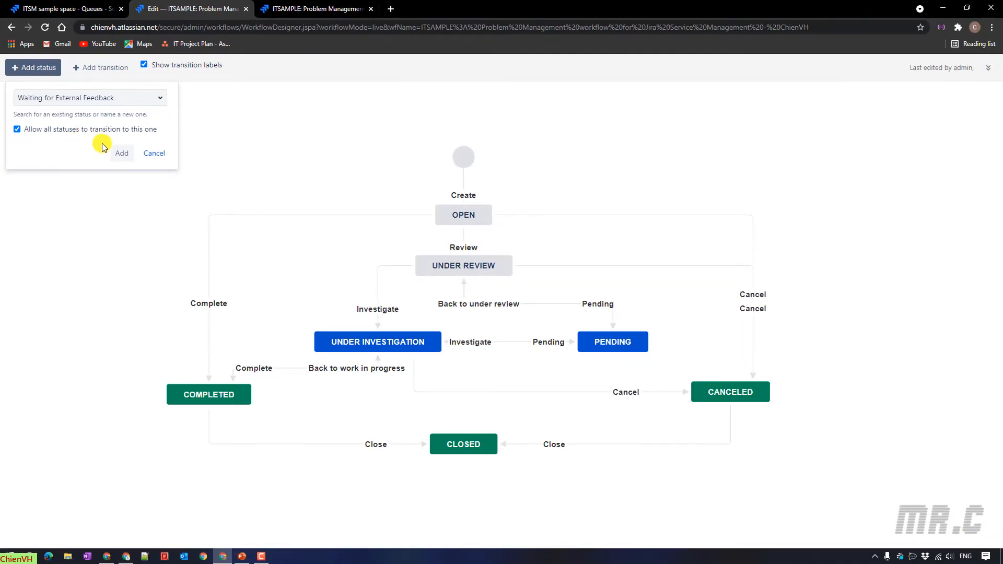
{"action": "left_click", "coordinate": [122, 155]}
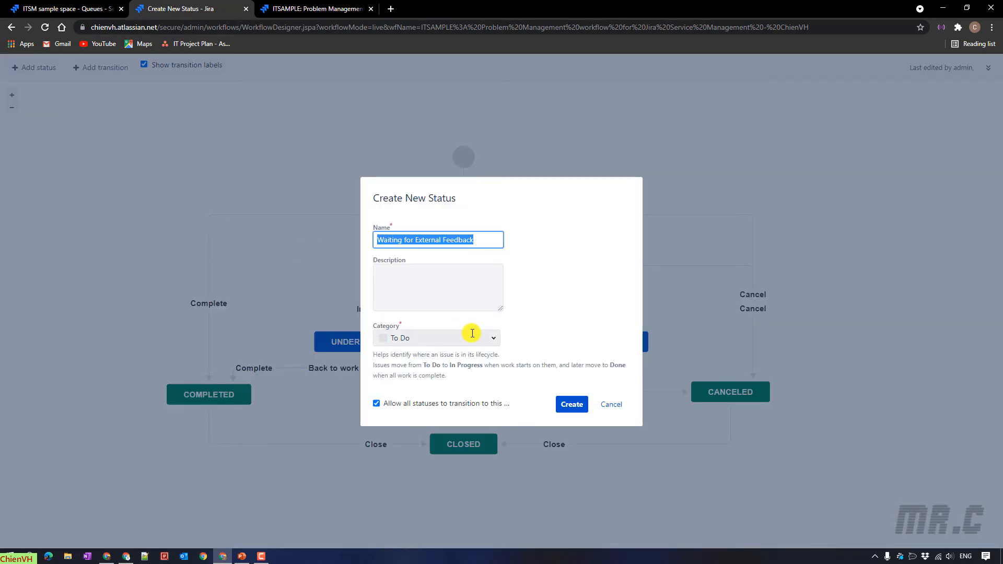
Create the new status with the To Do category and an empty description
{"action": "left_click", "coordinate": [487, 241]}
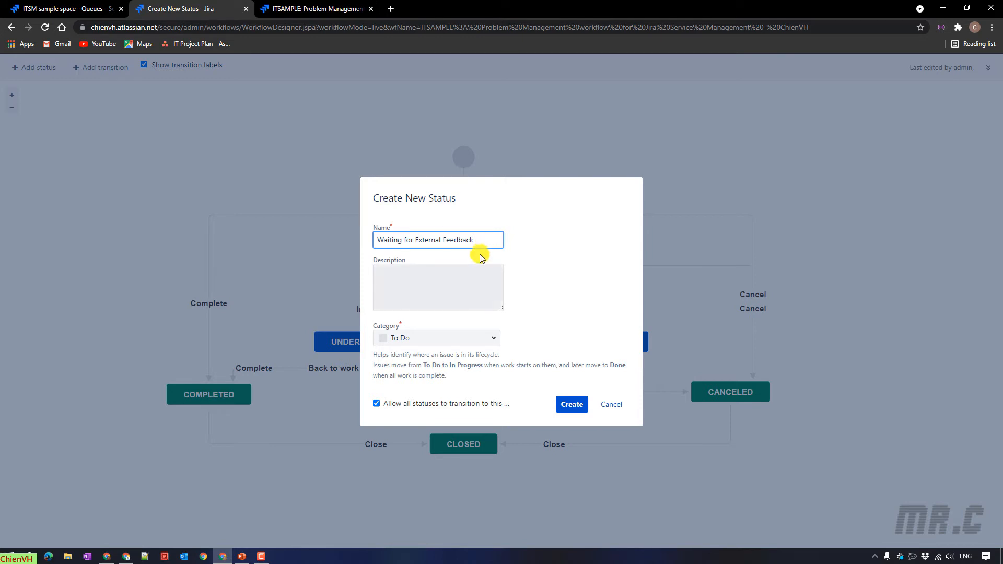
{"action": "left_click", "coordinate": [490, 339]}
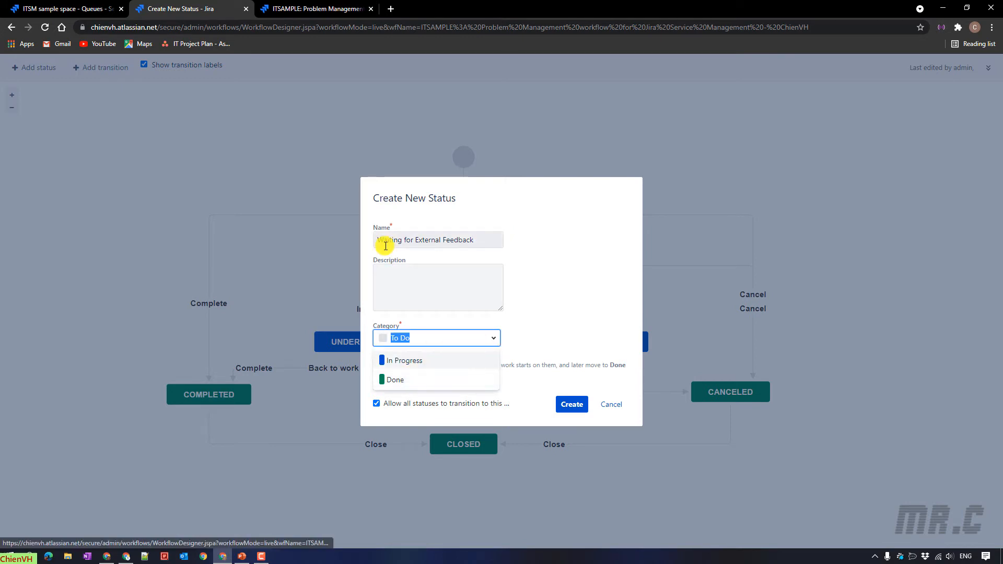
{"action": "left_click", "coordinate": [454, 294]}
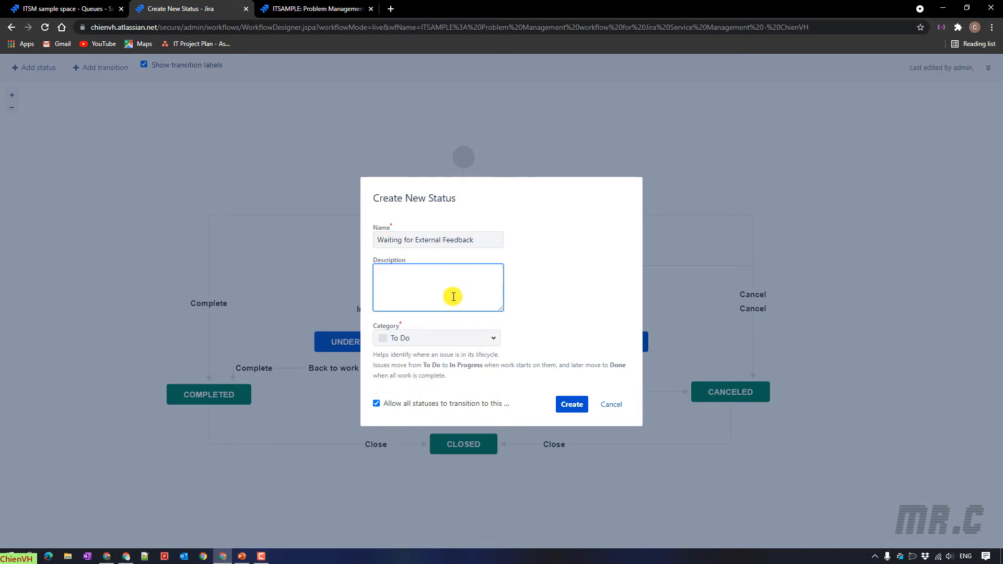
{"action": "left_click", "coordinate": [572, 406]}
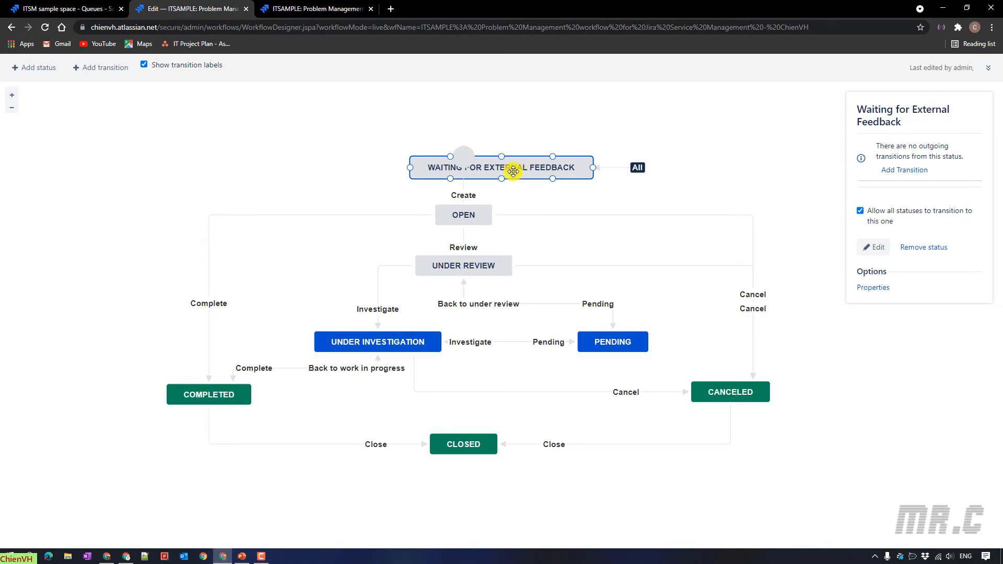
Move the Waiting for External Feedback status into the free space above the Complete transition, clear of the start node
{"action": "left_click_drag", "start_coordinate": [513, 171], "coordinate": [230, 183]}
{"action": "left_click", "coordinate": [336, 128]}
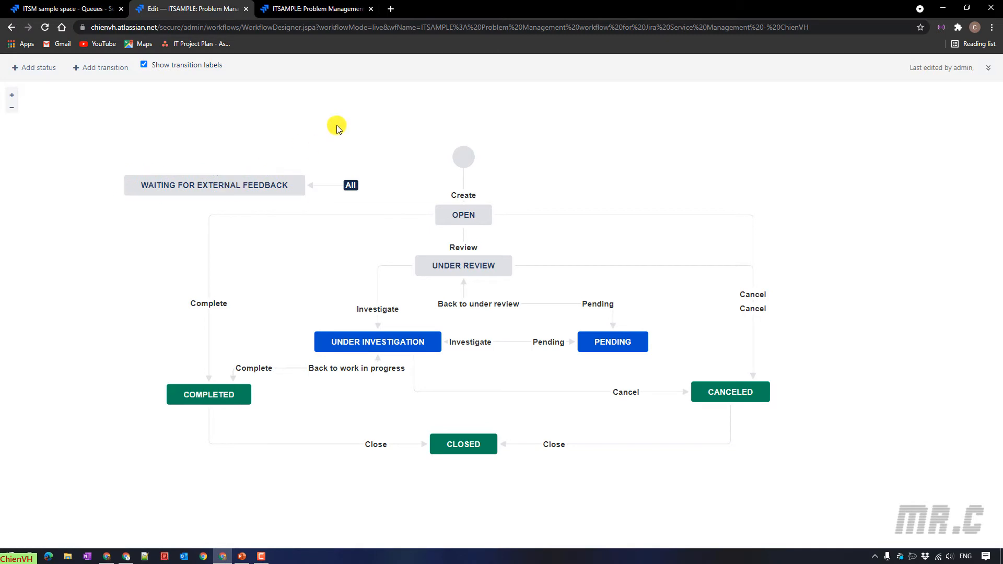
{"action": "mouse_move", "coordinate": [352, 187]}
{"action": "mouse_move", "coordinate": [450, 216]}
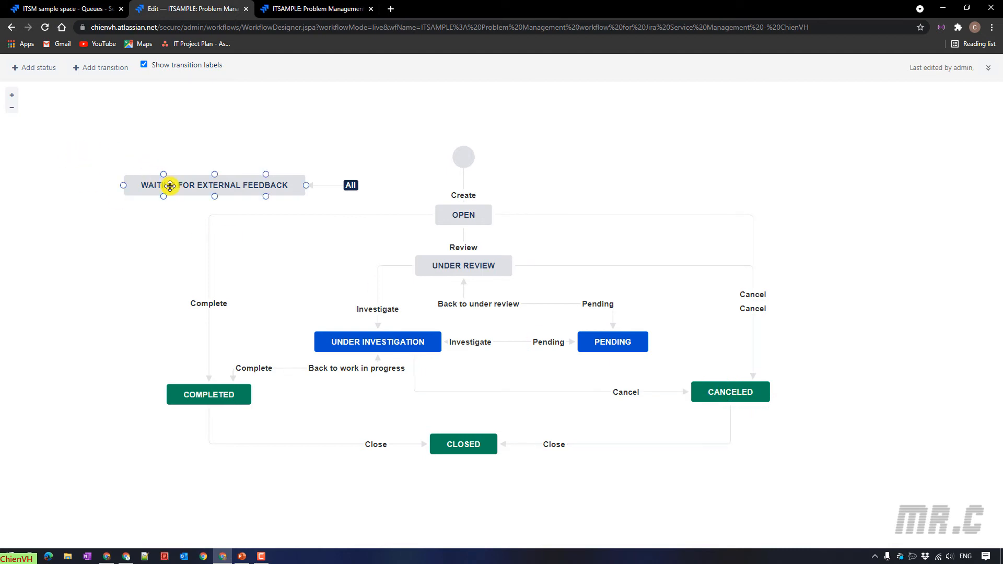
Stop allowing all statuses to transition to Waiting for External Feedback
{"action": "left_click", "coordinate": [258, 181]}
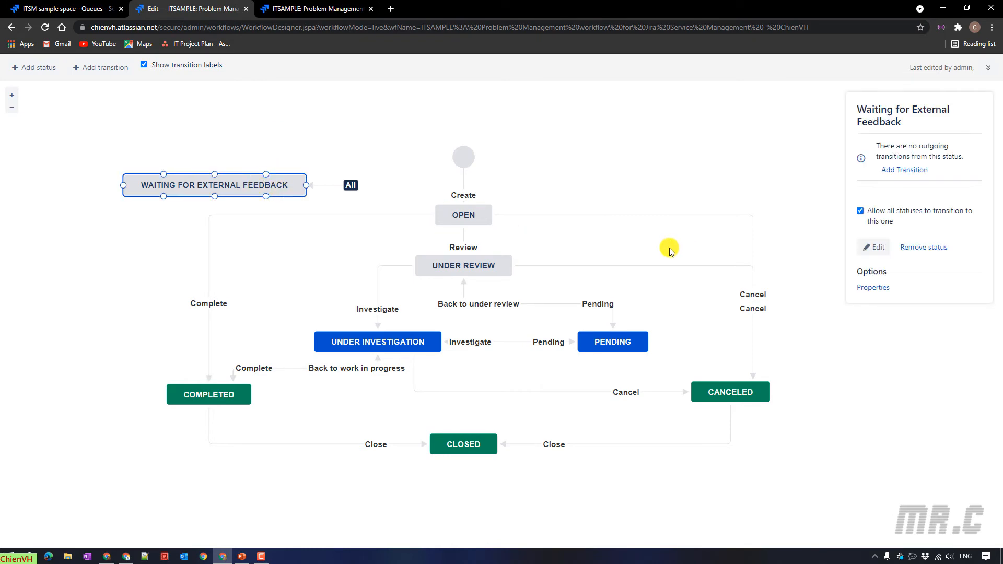
{"action": "left_click", "coordinate": [861, 212]}
{"action": "left_click", "coordinate": [560, 130]}
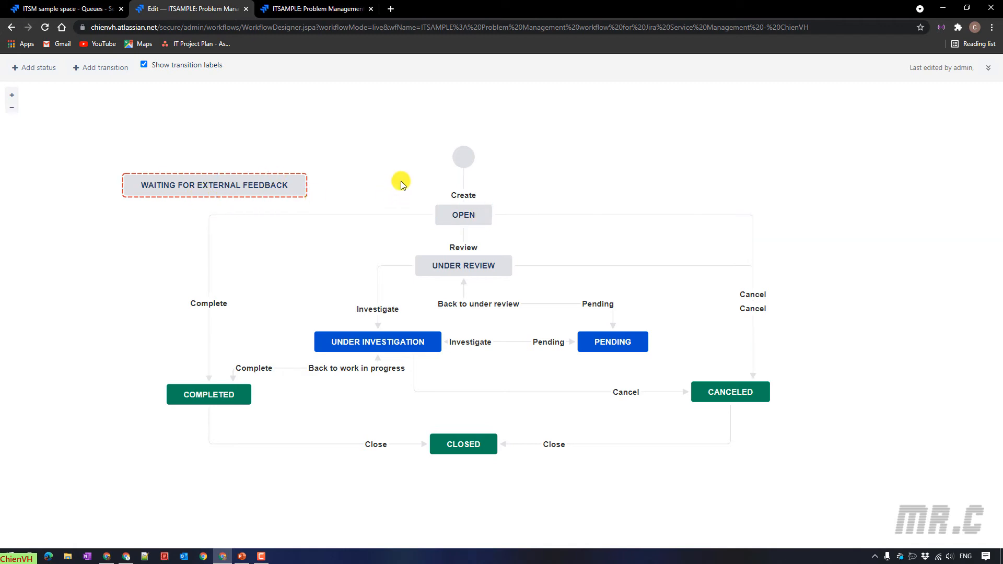
Add a transition named Waiting for External Feedback from Open to the Waiting for External Feedback status, with no screen
{"action": "left_click", "coordinate": [444, 205]}
{"action": "left_click_drag", "start_coordinate": [446, 203], "coordinate": [308, 186]}
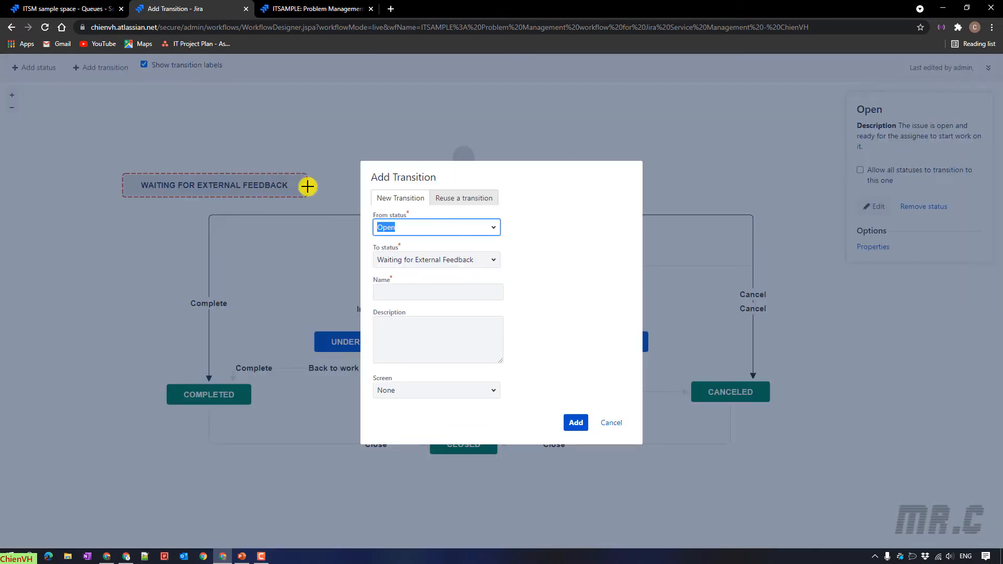
{"action": "left_click", "coordinate": [463, 259]}
{"action": "key", "text": "ctrl+c"}
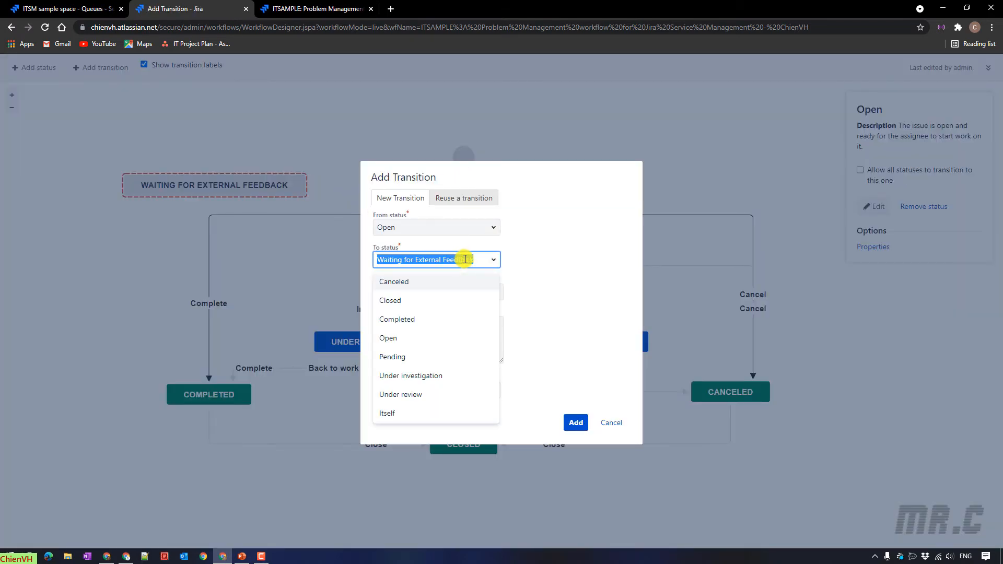
{"action": "left_click", "coordinate": [556, 274]}
{"action": "left_click", "coordinate": [441, 288]}
{"action": "key", "text": "ctrl+v"}
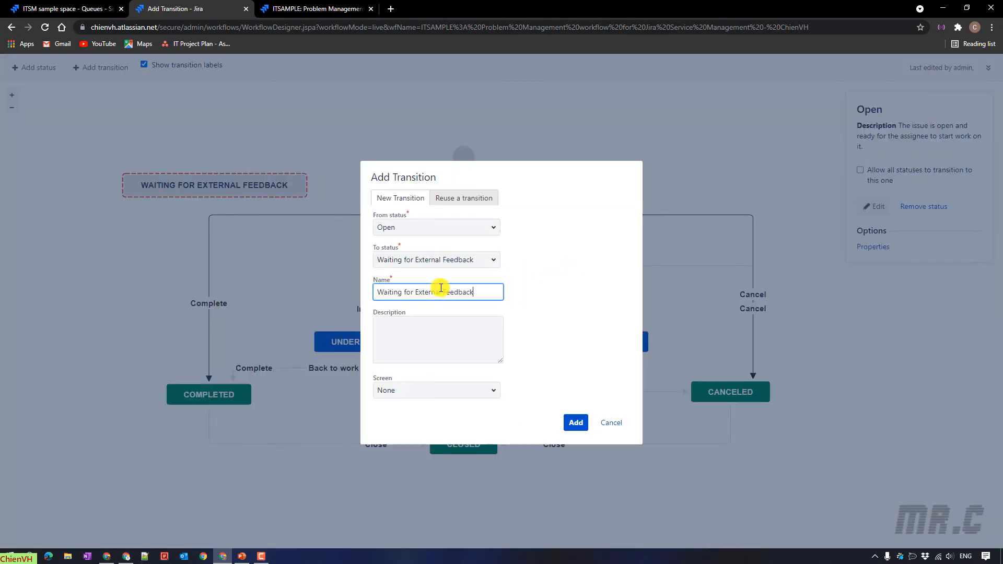
{"action": "left_click", "coordinate": [559, 306]}
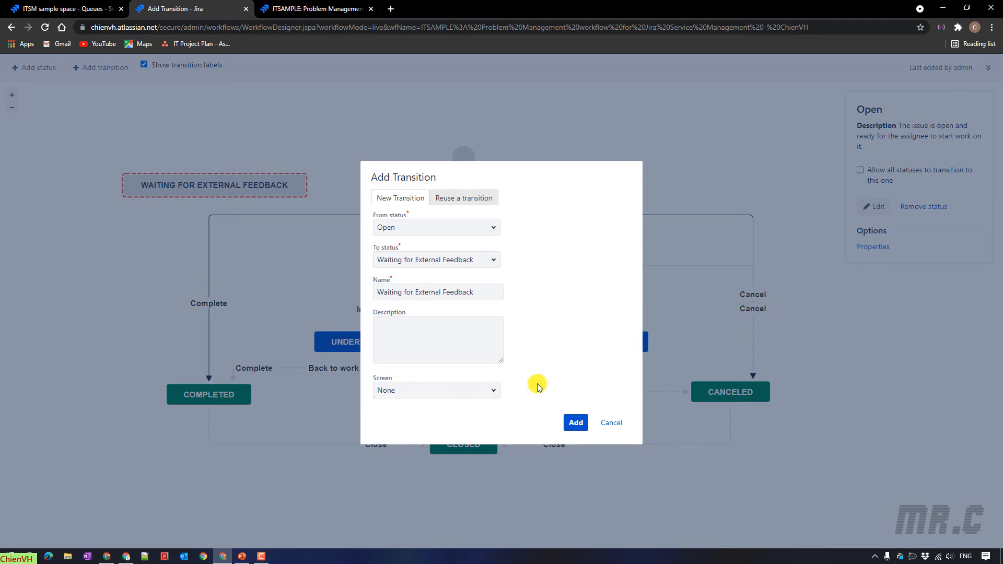
{"action": "left_click", "coordinate": [575, 423]}
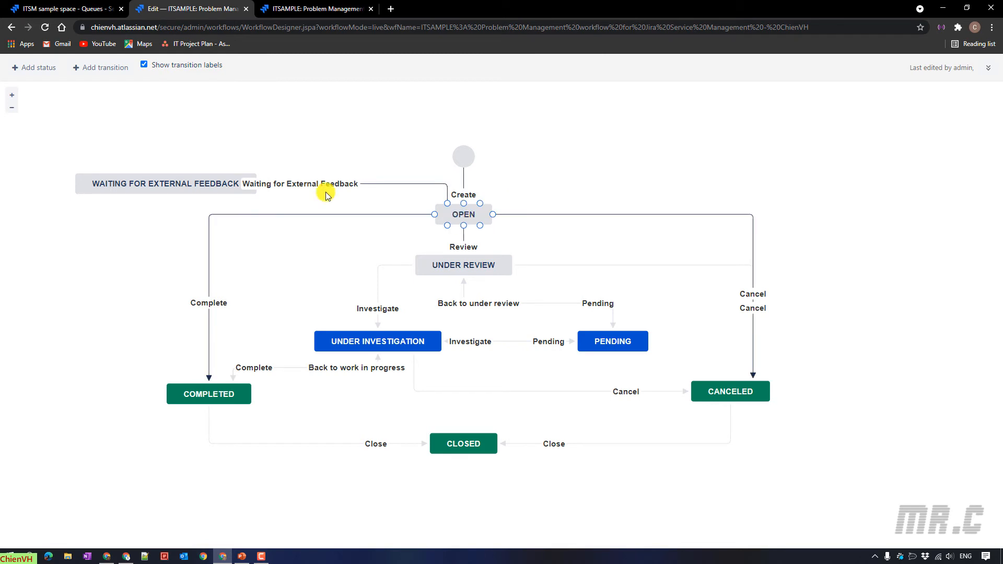
Add a transition named External Provided Information from Waiting for External Feedback to Under review, with no screen
{"action": "left_click", "coordinate": [119, 185]}
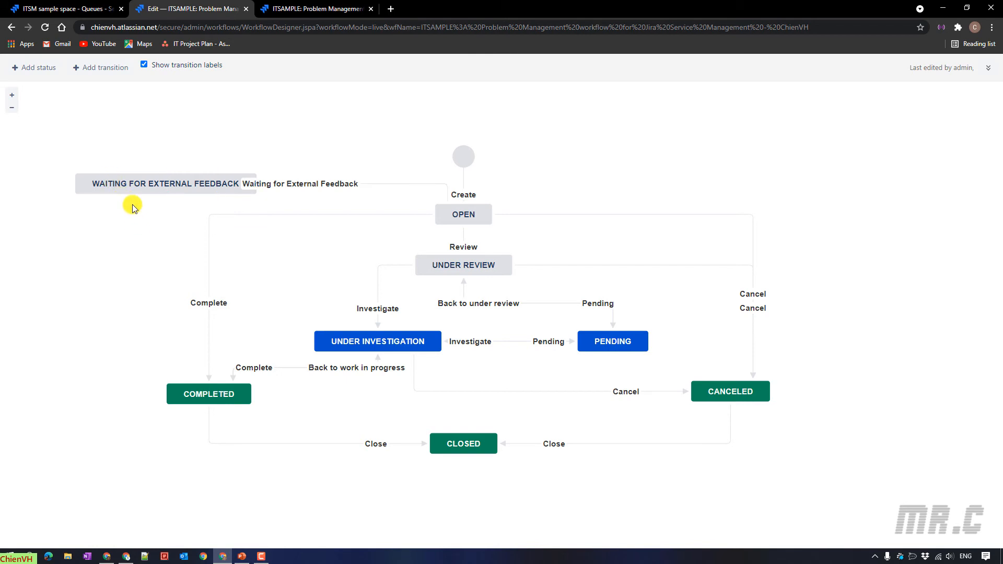
{"action": "left_click_drag", "start_coordinate": [120, 194], "coordinate": [439, 257]}
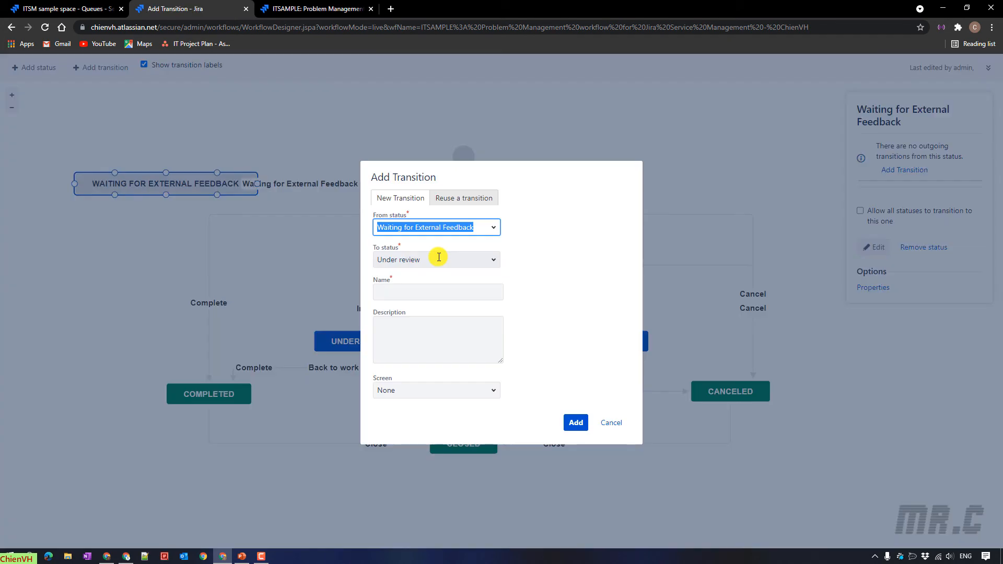
{"action": "left_click", "coordinate": [420, 291]}
{"action": "type", "text": "External Provided Information"}
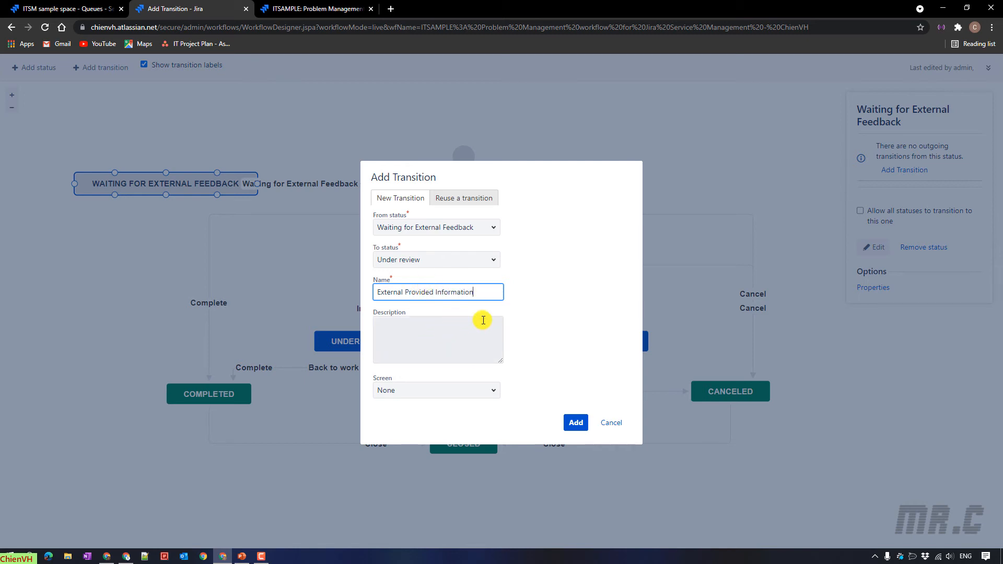
{"action": "left_click", "coordinate": [576, 423]}
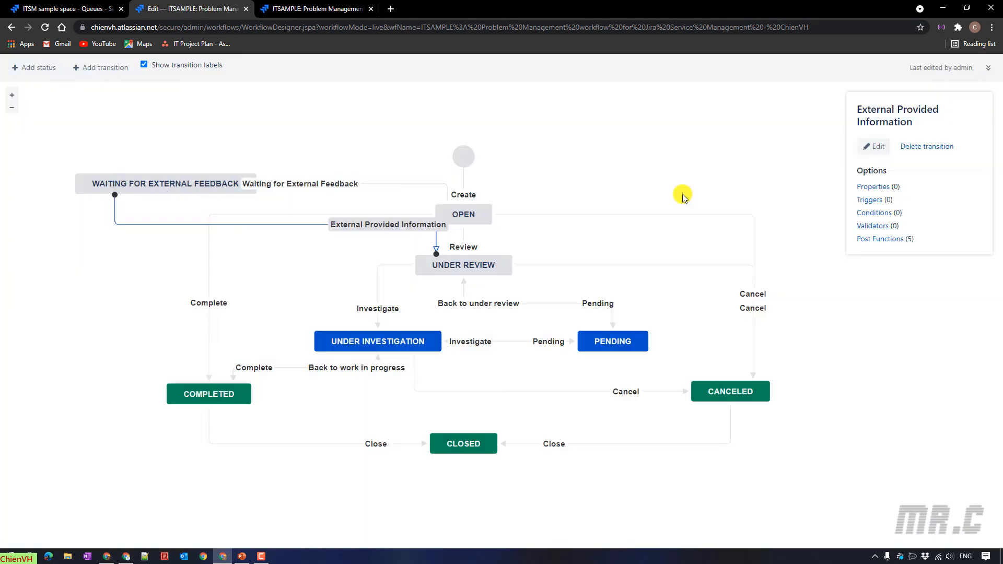
{"action": "left_click", "coordinate": [693, 176]}
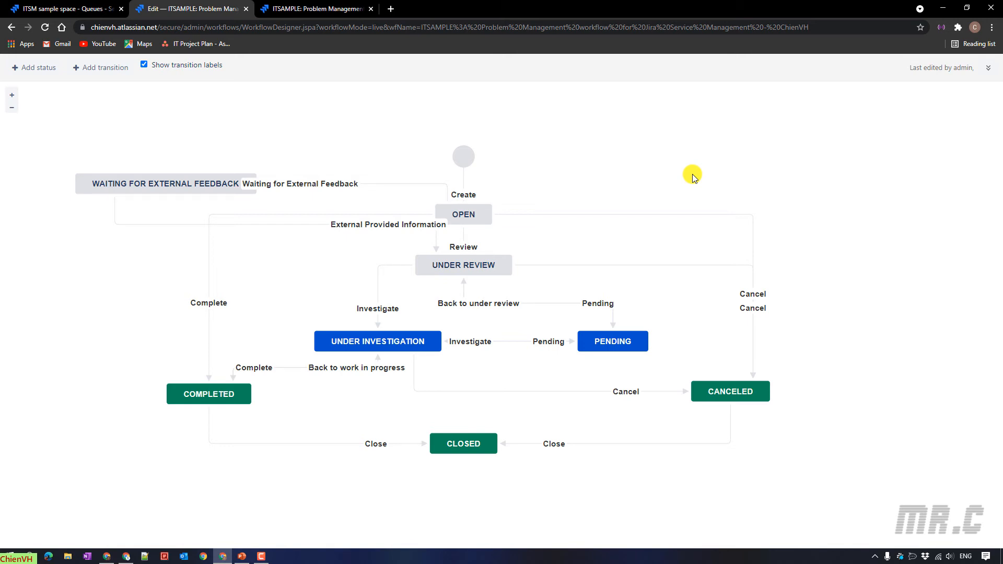
Return to the list of all workflows and locate the customized Problem Management copy among the inactive ones
{"action": "left_click", "coordinate": [987, 72]}
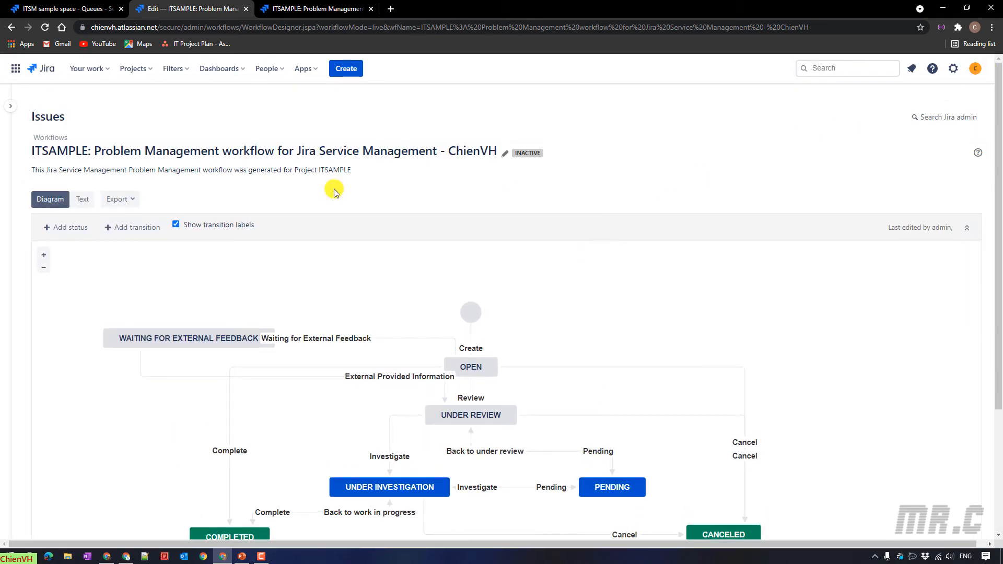
{"action": "left_click", "coordinate": [11, 107]}
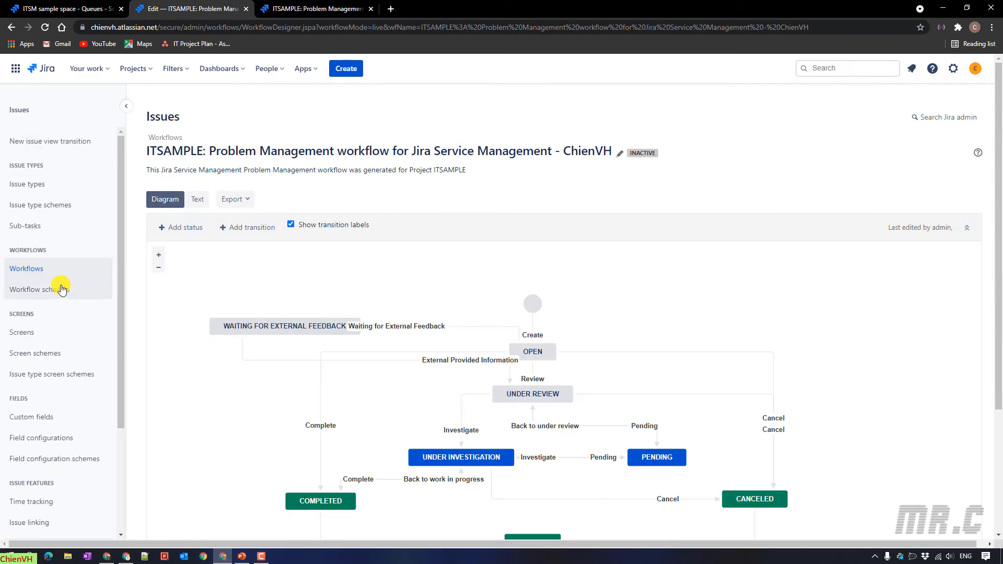
{"action": "left_click", "coordinate": [33, 268]}
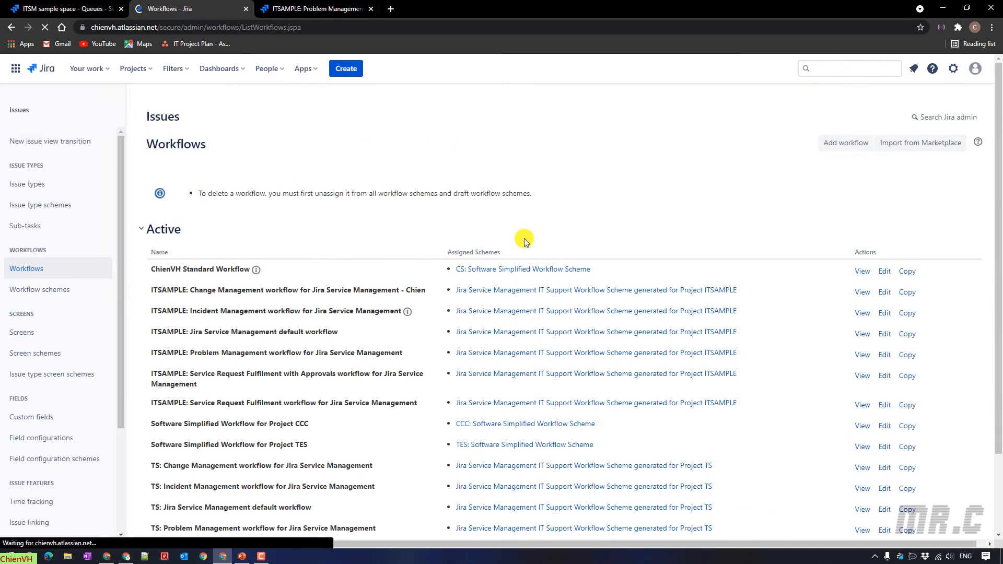
{"action": "scroll", "coordinate": [520, 192], "scroll_direction": "down", "scroll_amount": 2}
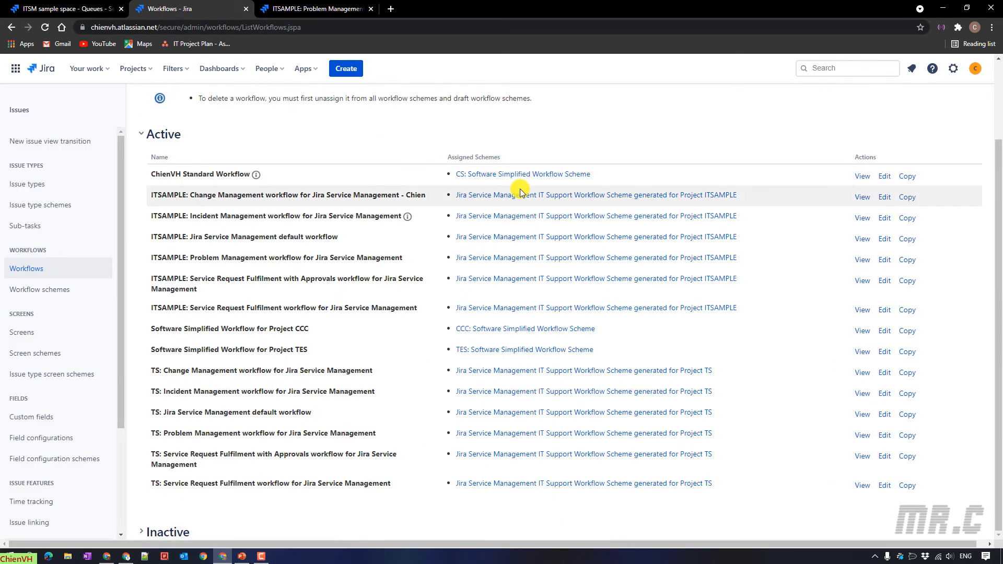
{"action": "left_click", "coordinate": [142, 531]}
{"action": "scroll", "coordinate": [197, 392], "scroll_direction": "down", "scroll_amount": 6}
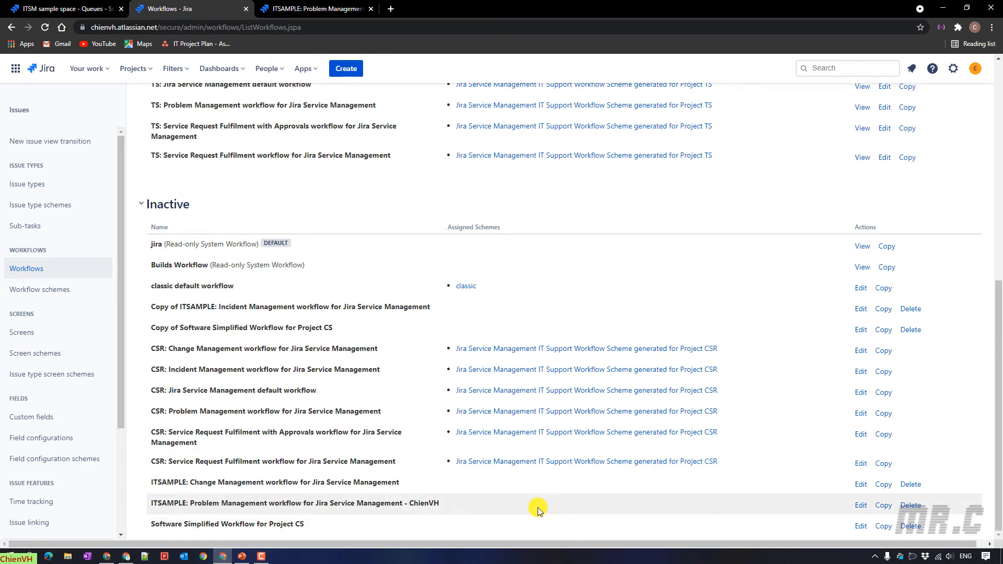
{"action": "left_click_drag", "start_coordinate": [451, 505], "coordinate": [152, 502]}
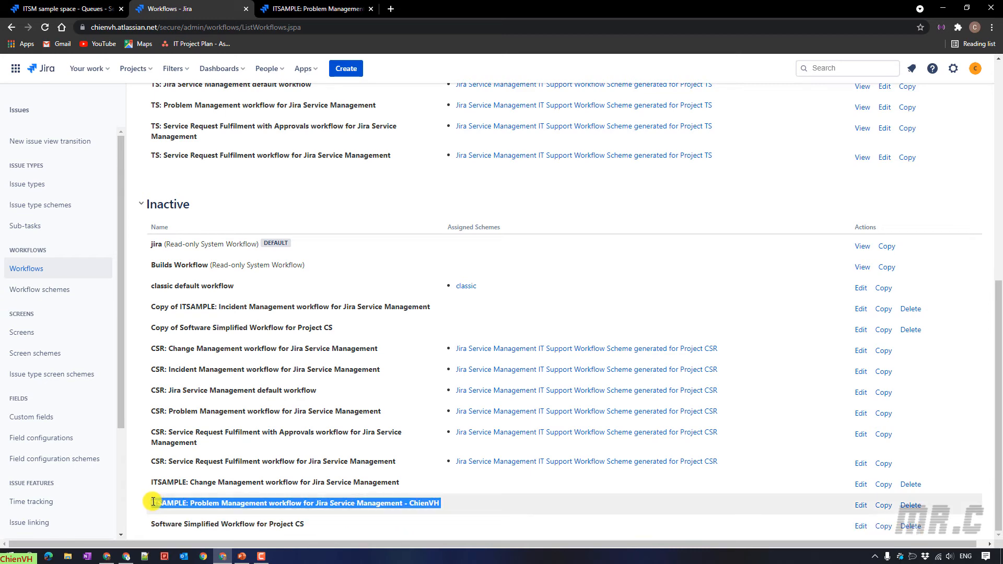
Open the workflow scheme assigned to the active ITSAMPLE: Problem Management workflow for Jira Service Management
{"action": "scroll", "coordinate": [182, 474], "scroll_direction": "up", "scroll_amount": 3}
{"action": "scroll", "coordinate": [190, 478], "scroll_direction": "up", "scroll_amount": 3}
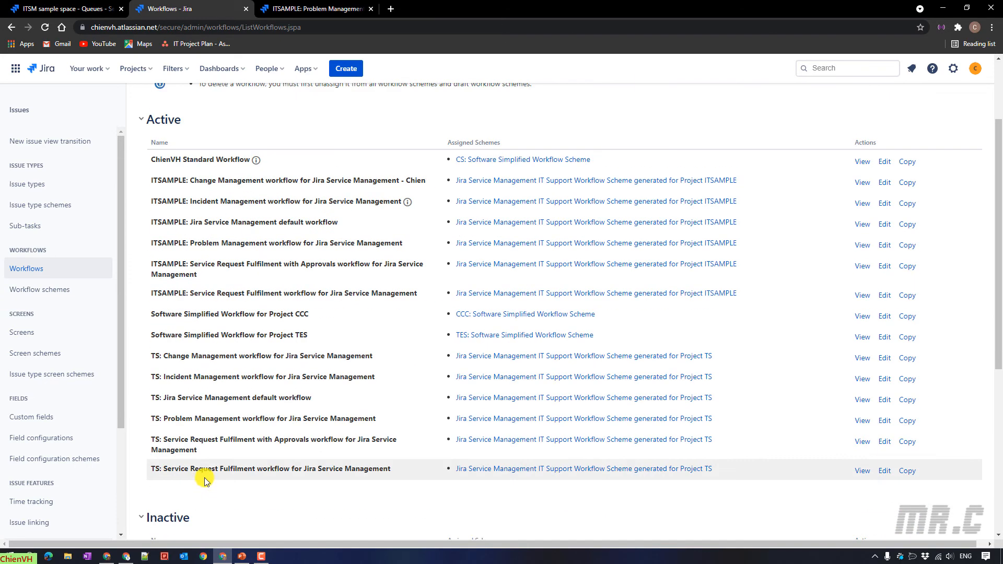
{"action": "left_click_drag", "start_coordinate": [145, 250], "coordinate": [427, 250]}
{"action": "left_click", "coordinate": [429, 246]}
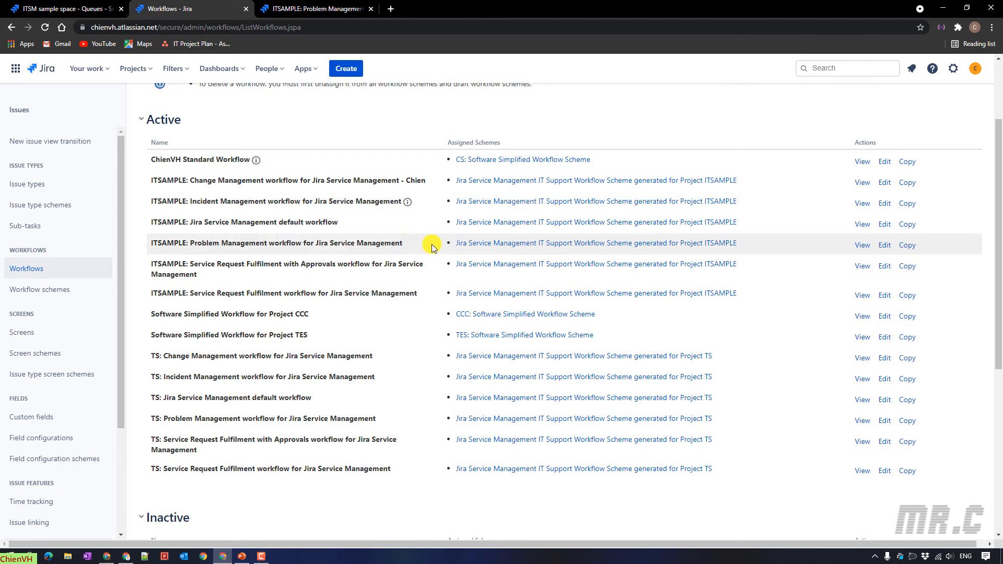
{"action": "left_click", "coordinate": [533, 244]}
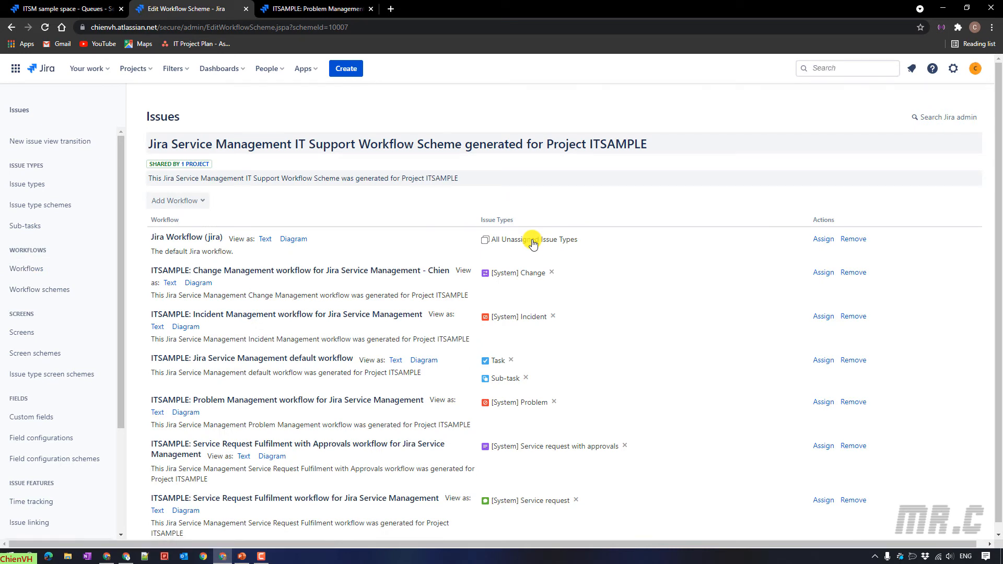
Choose the customized copy of the ITSAMPLE Problem Management workflow as an existing workflow to add to the scheme
{"action": "scroll", "coordinate": [533, 244], "scroll_direction": "down", "scroll_amount": 1}
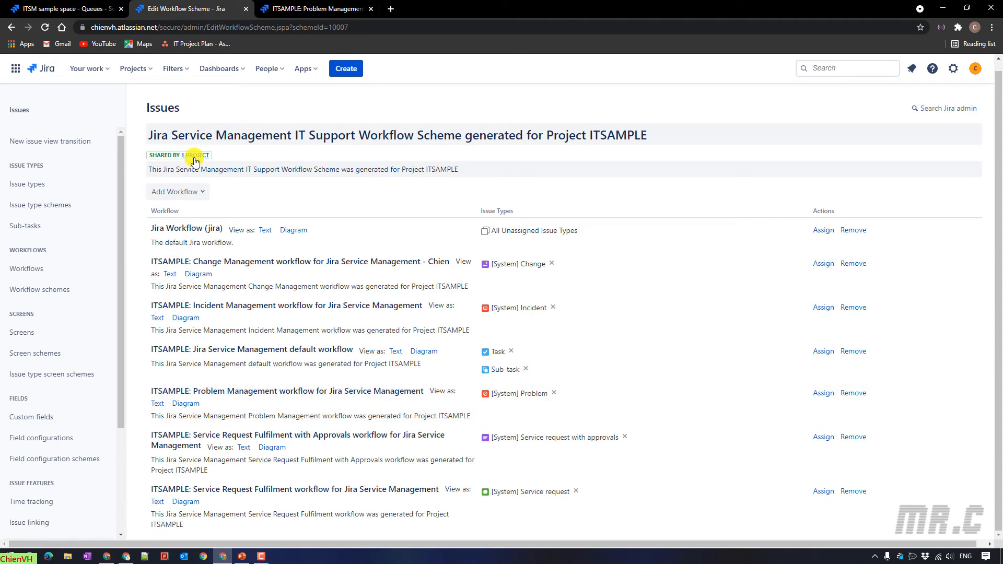
{"action": "left_click", "coordinate": [201, 193]}
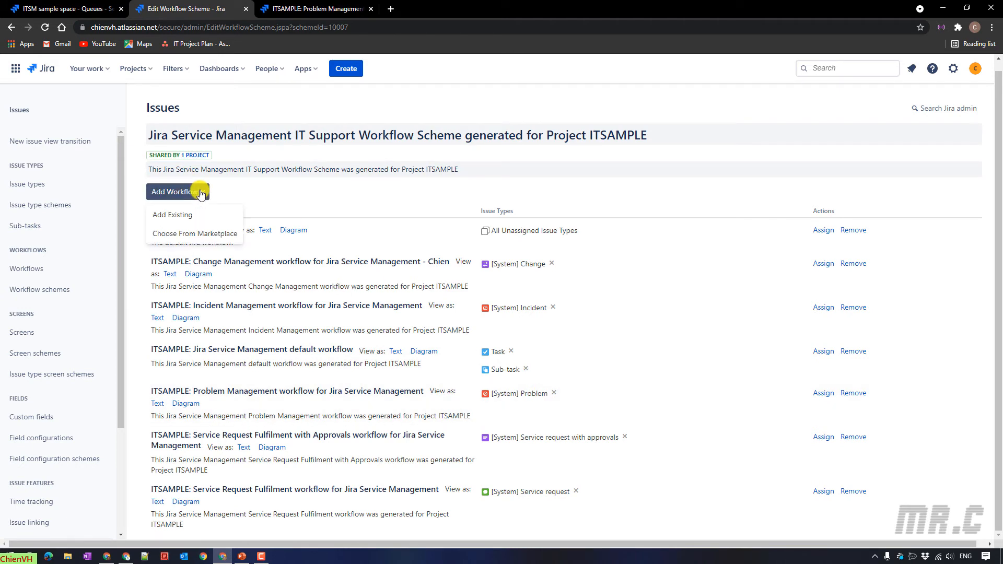
{"action": "left_click", "coordinate": [180, 215]}
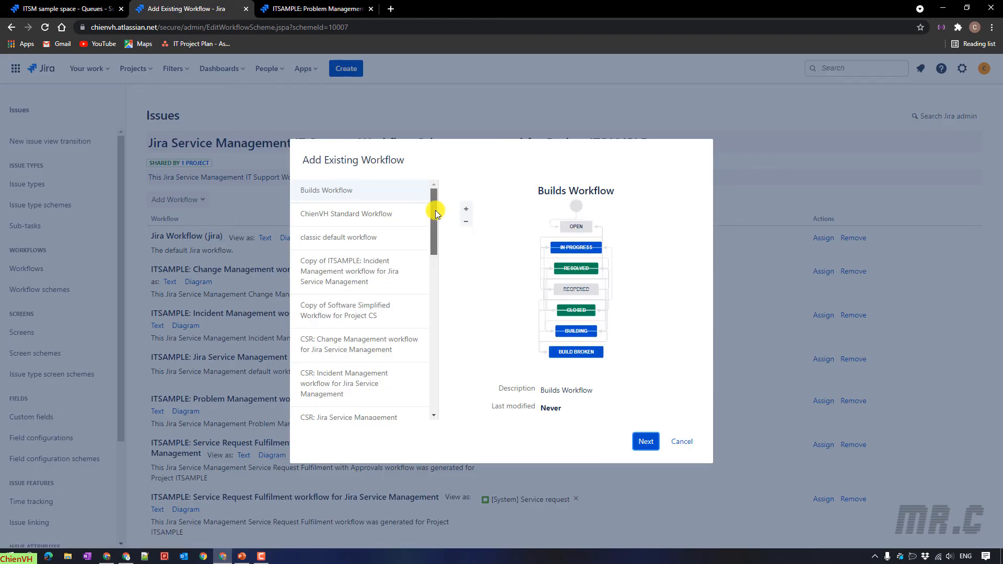
{"action": "left_click_drag", "start_coordinate": [434, 210], "coordinate": [443, 299]}
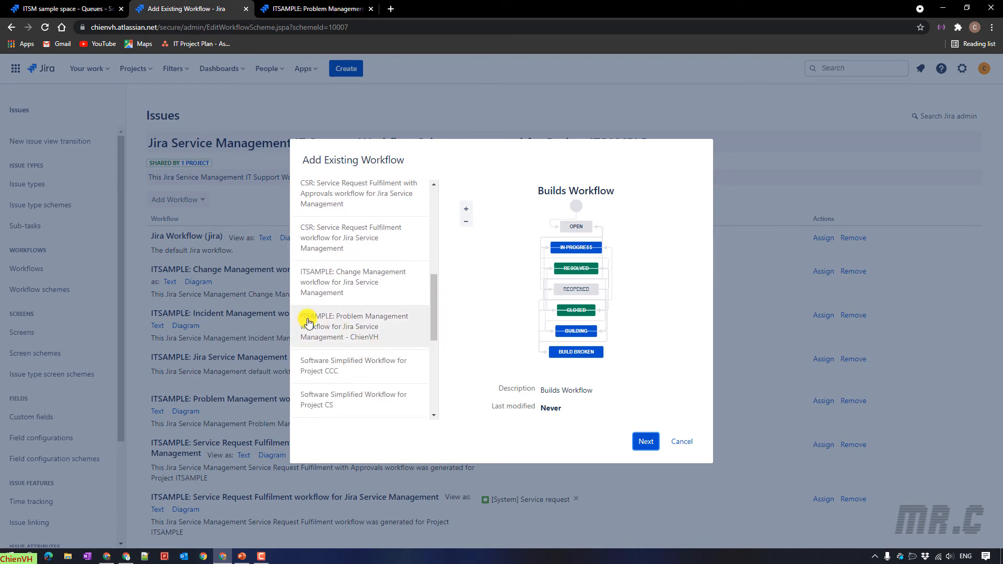
{"action": "left_click", "coordinate": [372, 329]}
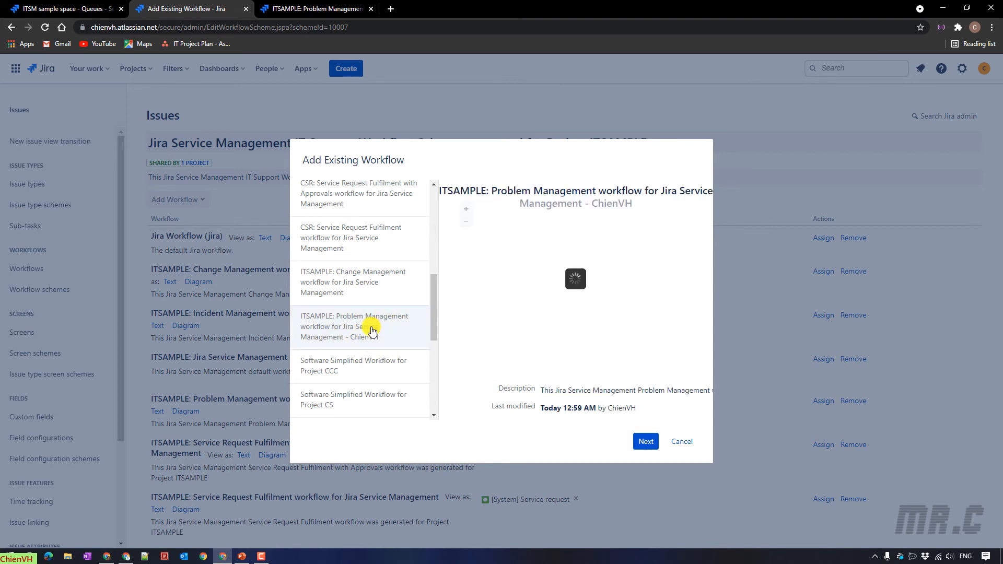
{"action": "left_click", "coordinate": [645, 442]}
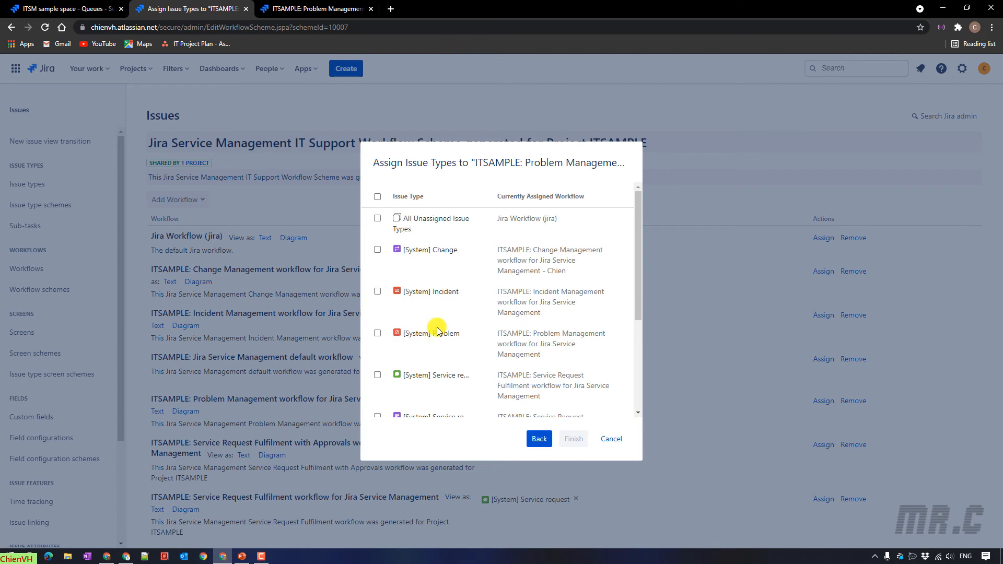
Assign the [System] Problem issue type to the added workflow and finish adding it to the scheme
{"action": "left_click", "coordinate": [377, 334]}
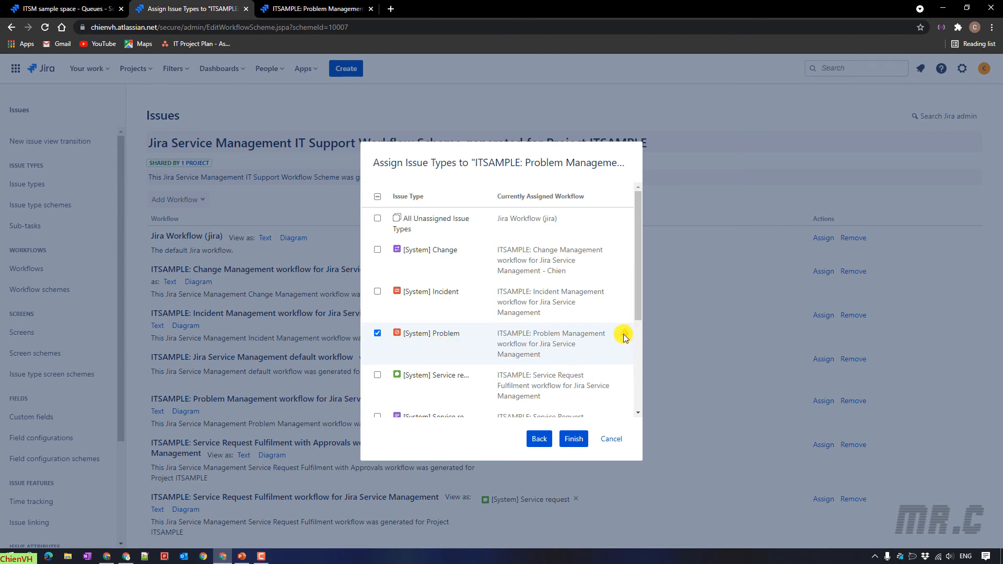
{"action": "mouse_move", "coordinate": [627, 337]}
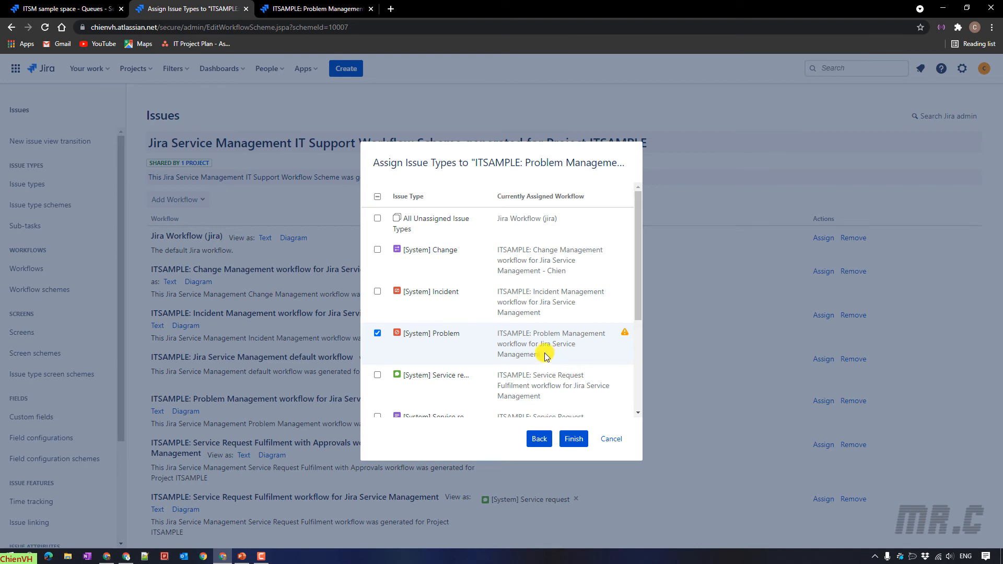
{"action": "left_click", "coordinate": [504, 329]}
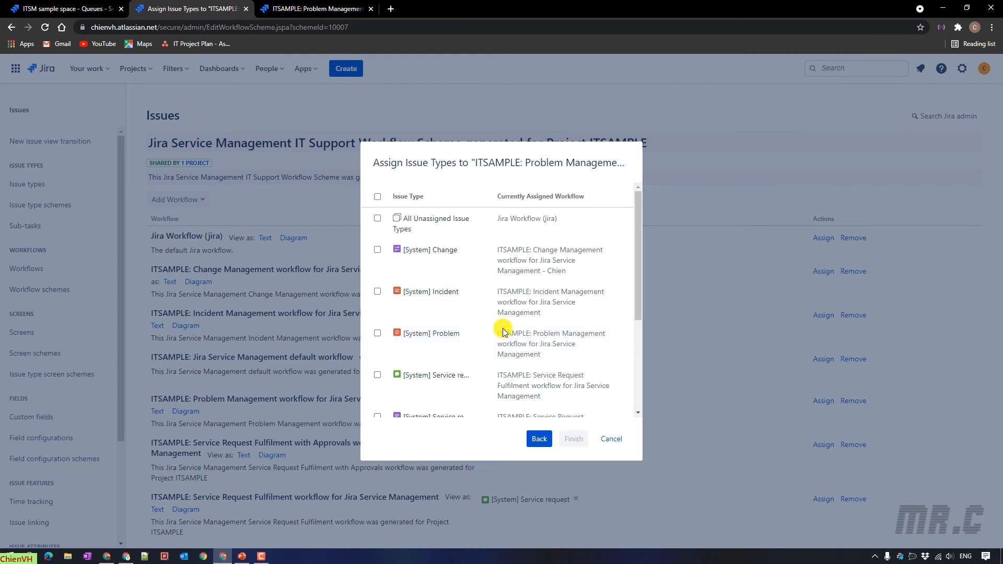
{"action": "left_click", "coordinate": [378, 334]}
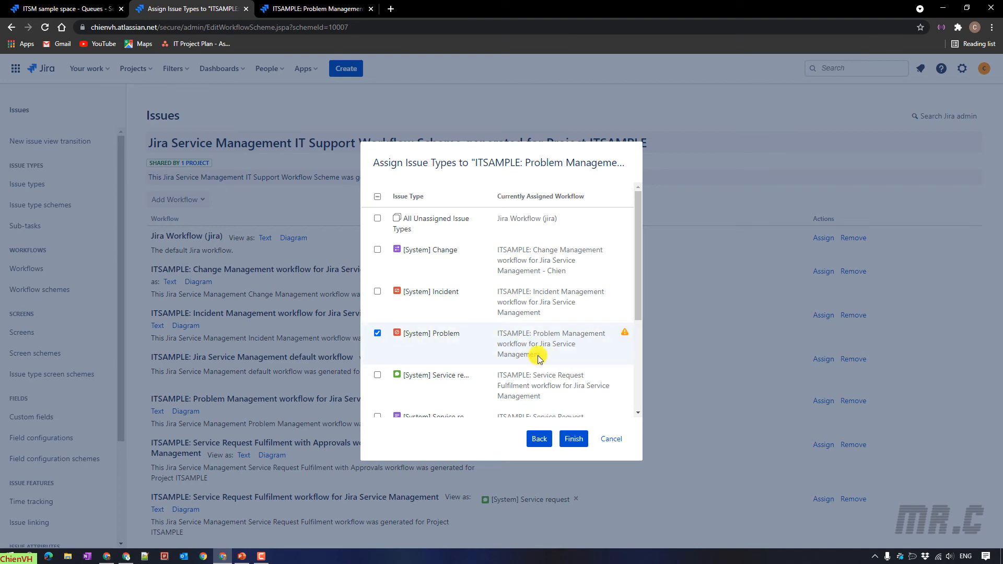
{"action": "left_click", "coordinate": [573, 440]}
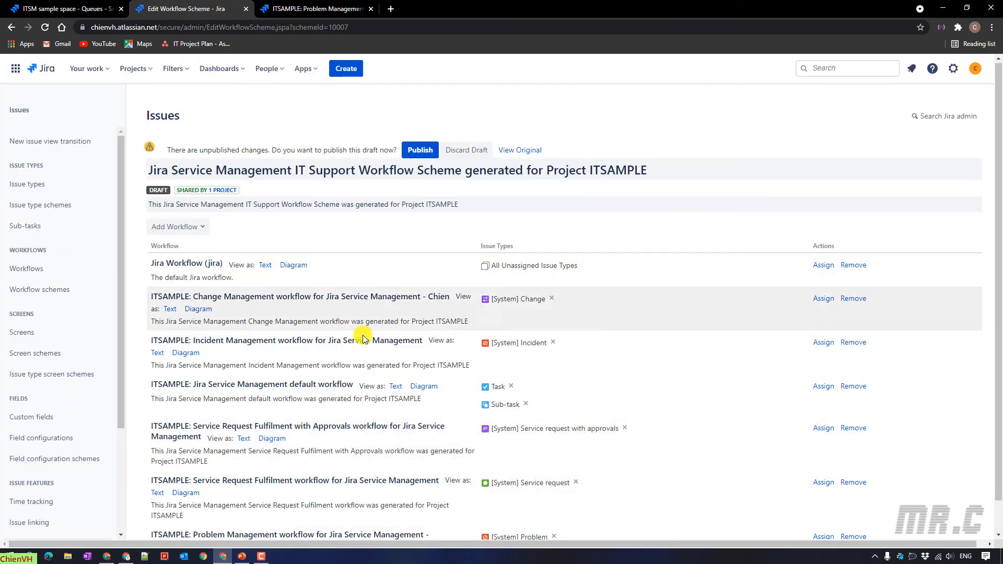
Check the Problem workflow entry in the draft scheme, publish the draft and associate it to migrate the issues
{"action": "scroll", "coordinate": [366, 459], "scroll_direction": "down", "scroll_amount": 1}
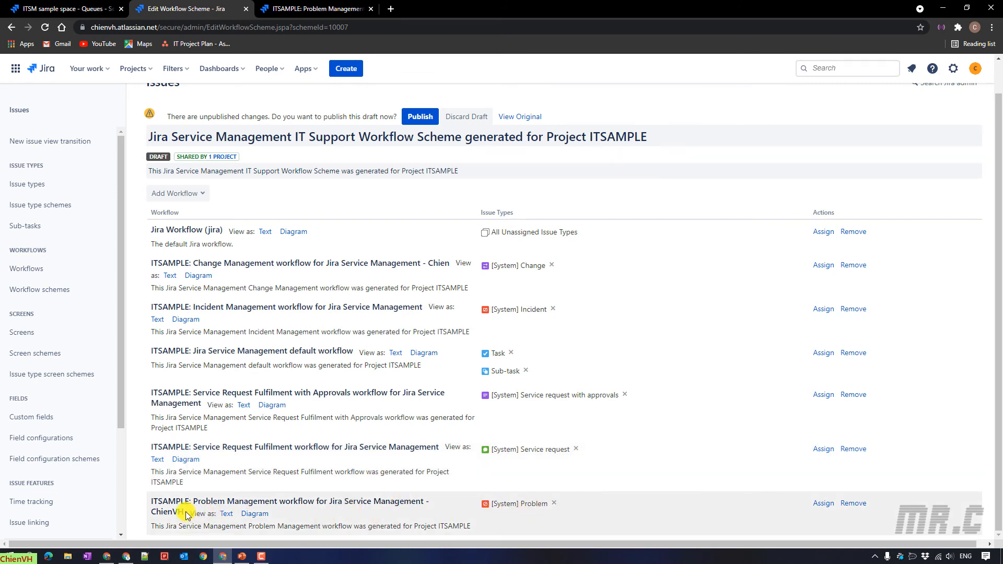
{"action": "left_click_drag", "start_coordinate": [185, 514], "coordinate": [151, 494]}
{"action": "left_click", "coordinate": [393, 197]}
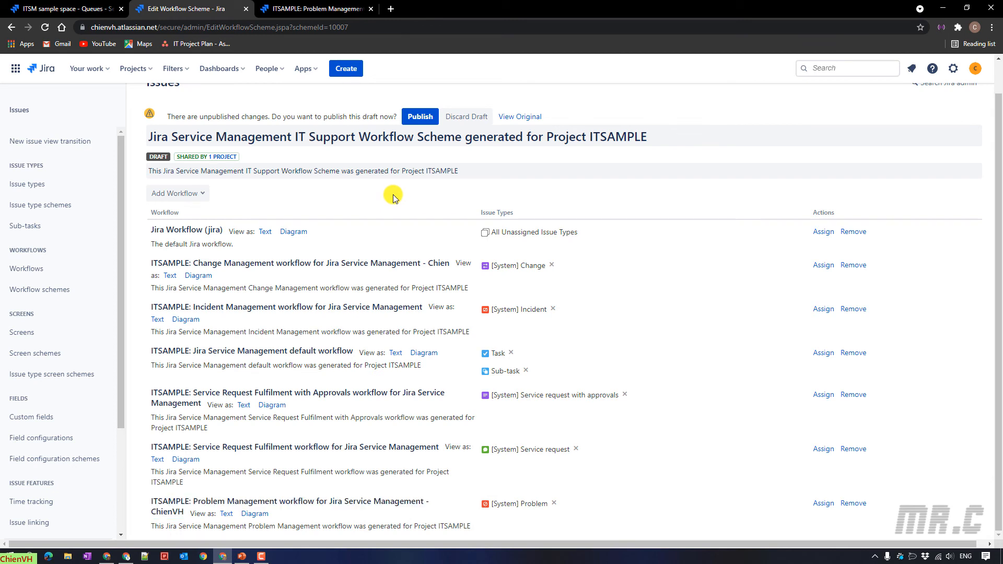
{"action": "scroll", "coordinate": [393, 196], "scroll_direction": "up", "scroll_amount": 1}
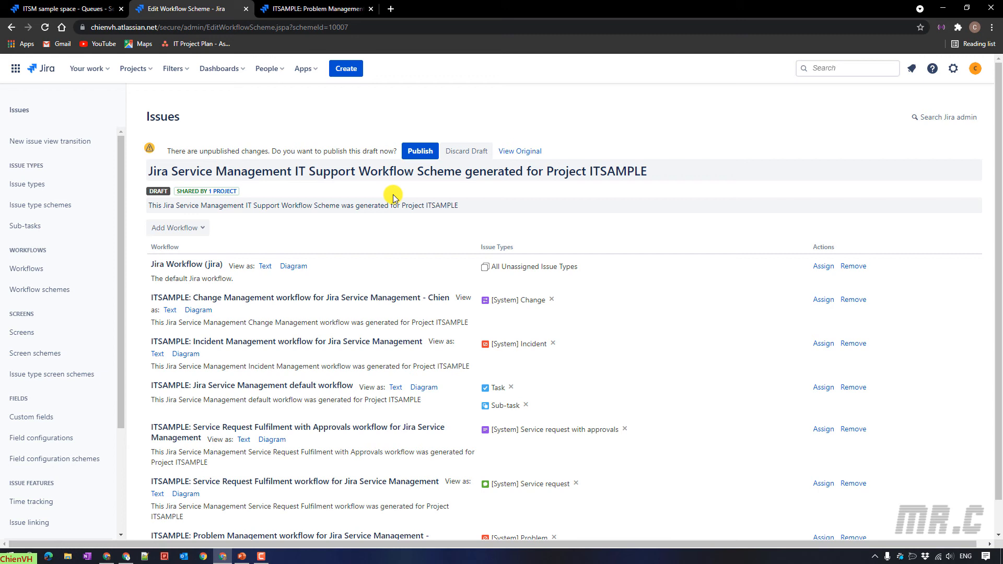
{"action": "left_click", "coordinate": [419, 151]}
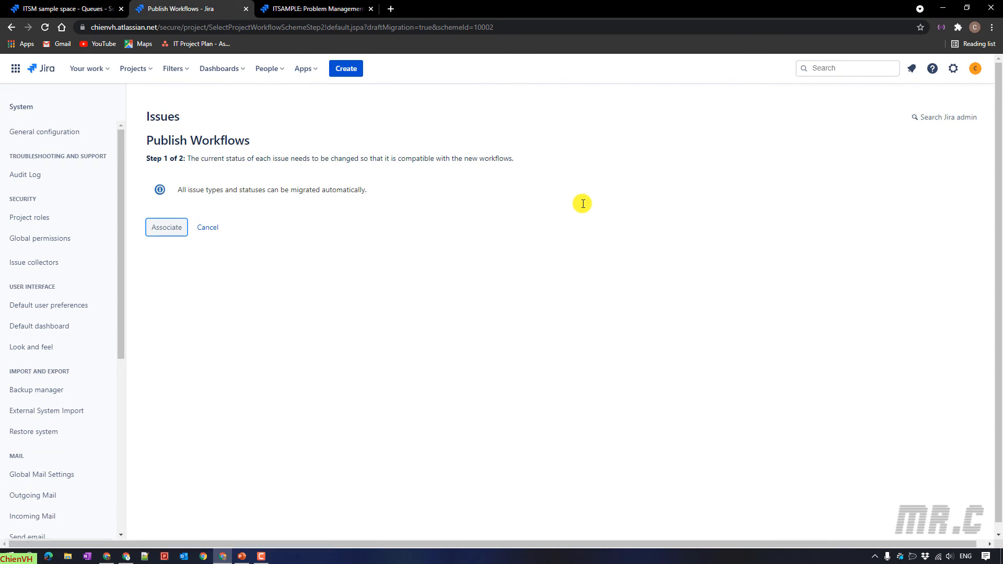
{"action": "left_click", "coordinate": [163, 235]}
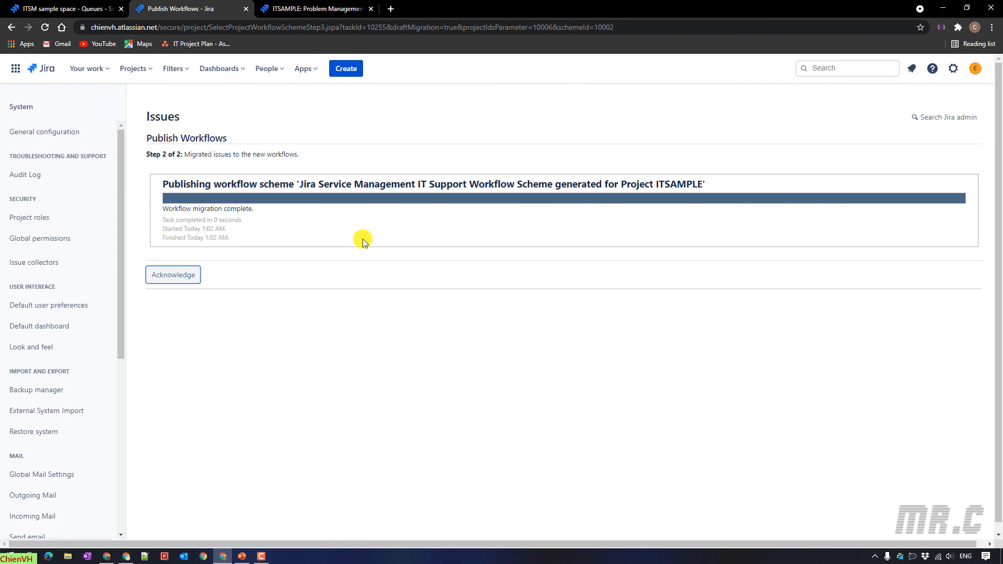
Acknowledge the workflow migration and open problem ticket ITSAMPLE-8 from the reloaded All open tickets queue in its own tab
{"action": "left_click", "coordinate": [174, 275]}
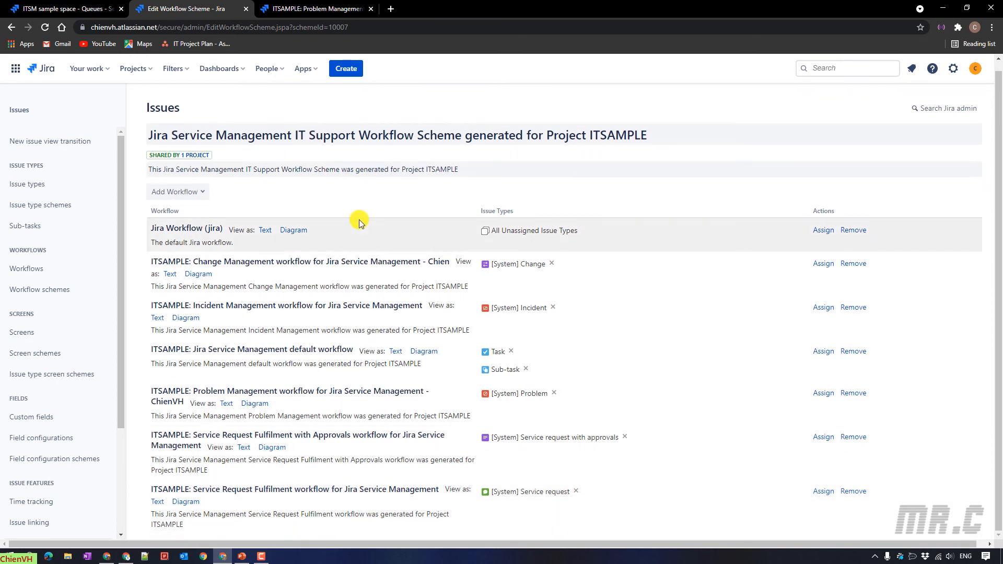
{"action": "left_click", "coordinate": [79, 6]}
{"action": "left_click", "coordinate": [45, 28]}
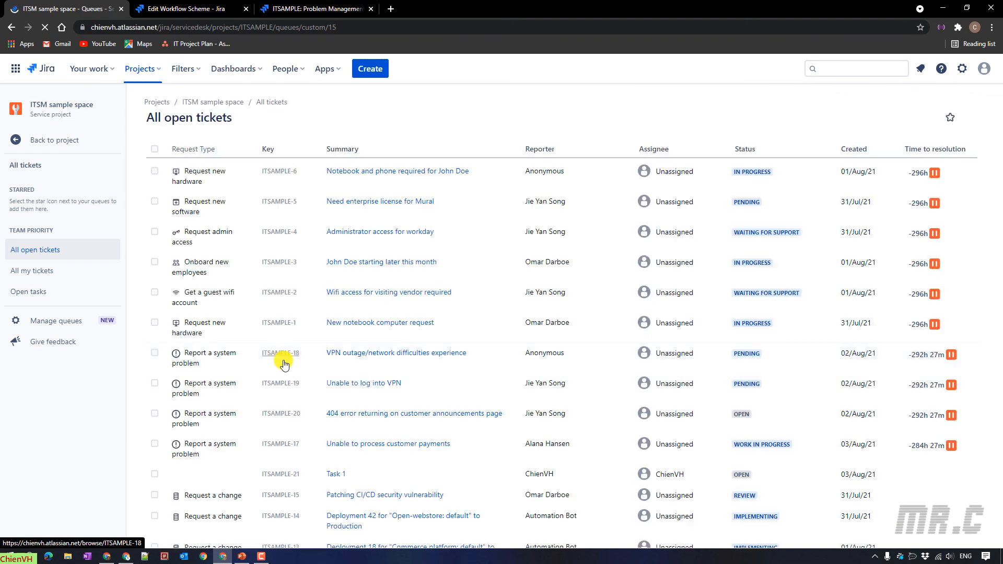
{"action": "scroll", "coordinate": [284, 364], "scroll_direction": "down", "scroll_amount": 3}
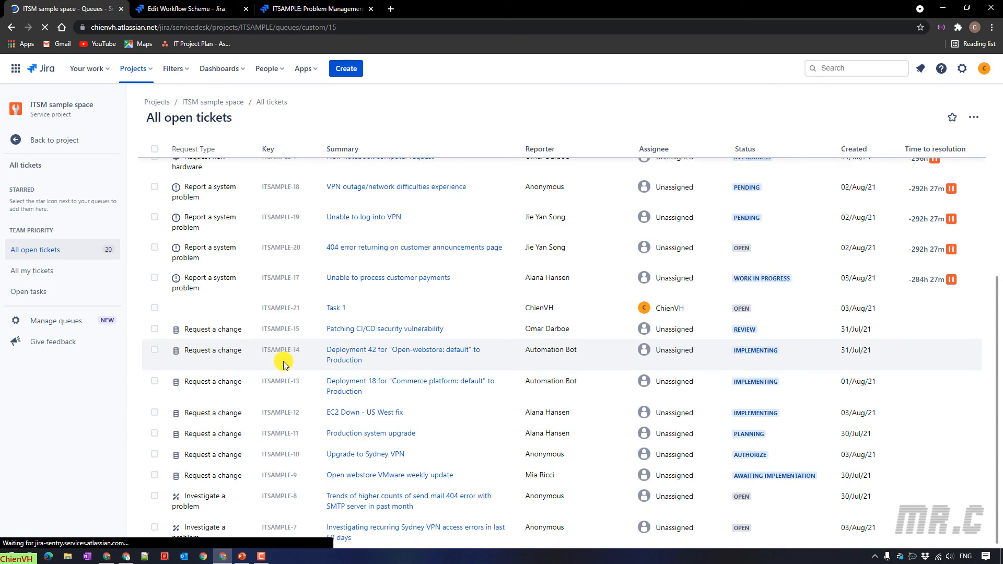
{"action": "middle_click", "coordinate": [283, 497]}
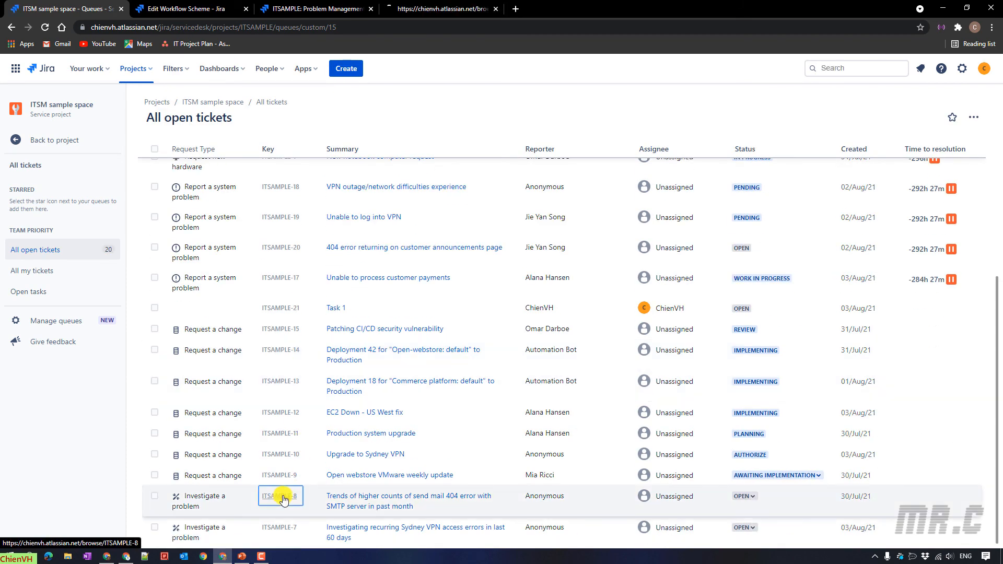
{"action": "left_click", "coordinate": [415, 8]}
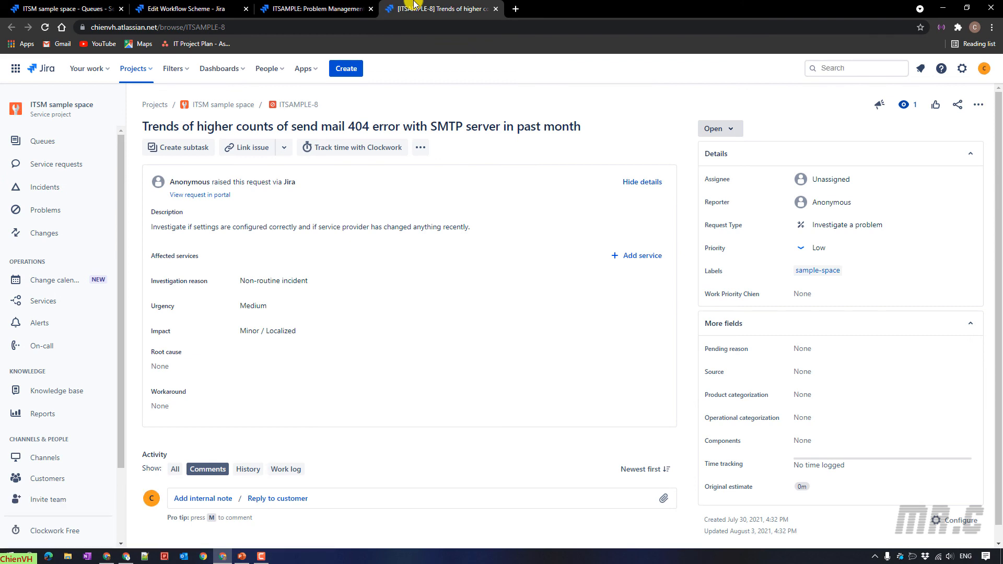
View the ticket's workflow diagram, checking the workflow name and the transitions of the Waiting for External Feedback status
{"action": "left_click", "coordinate": [732, 132]}
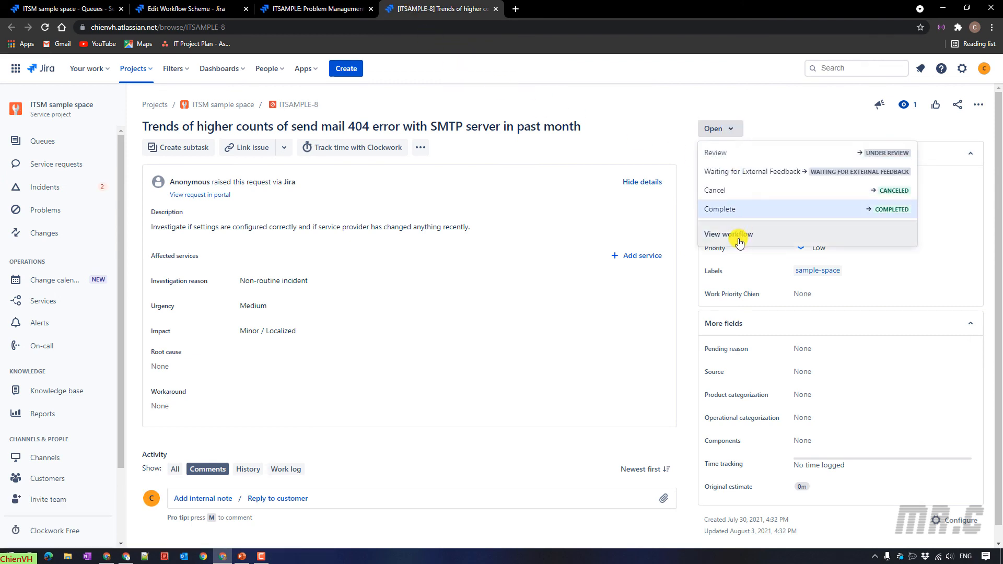
{"action": "left_click", "coordinate": [738, 240]}
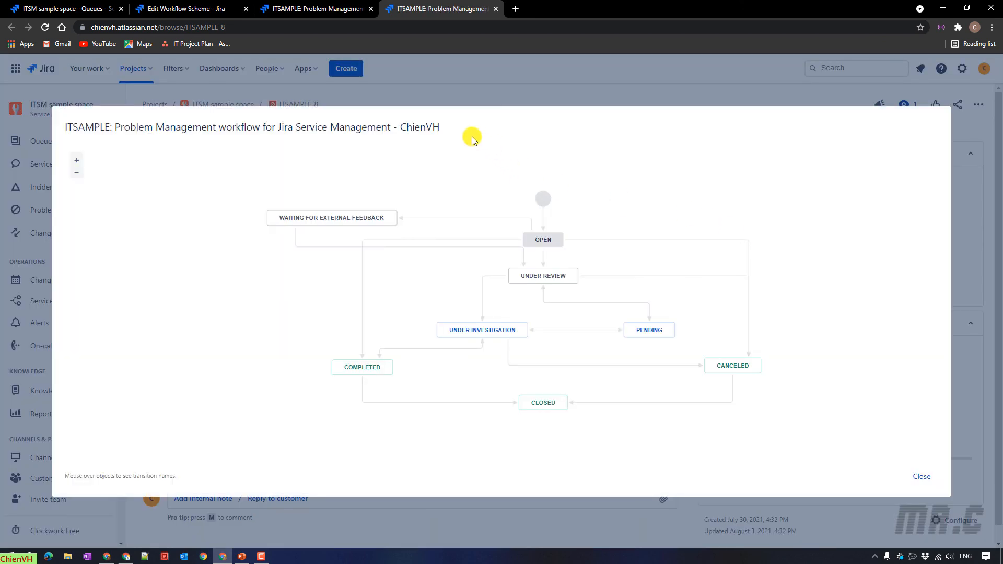
{"action": "left_click_drag", "start_coordinate": [441, 128], "coordinate": [393, 138]}
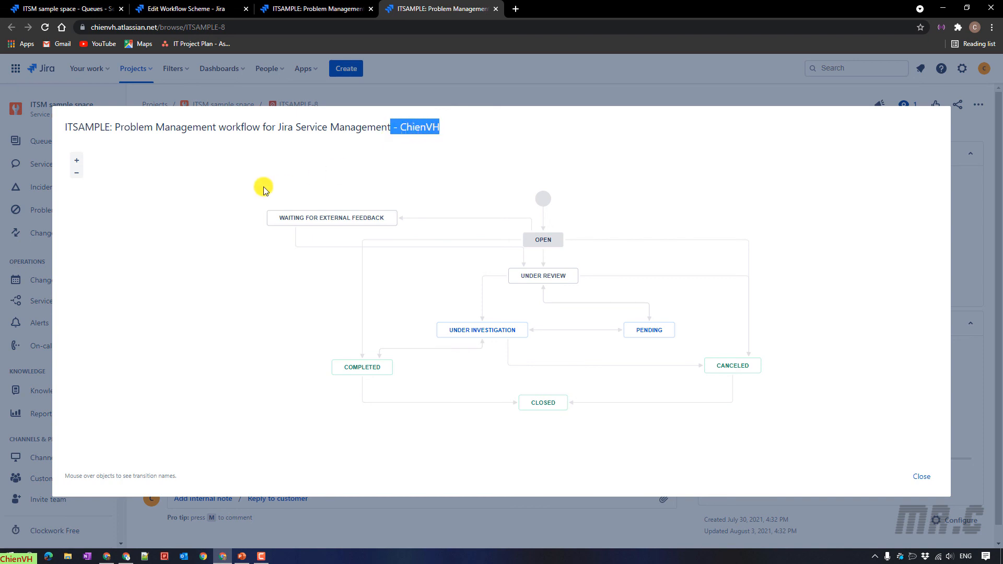
{"action": "mouse_move", "coordinate": [295, 224]}
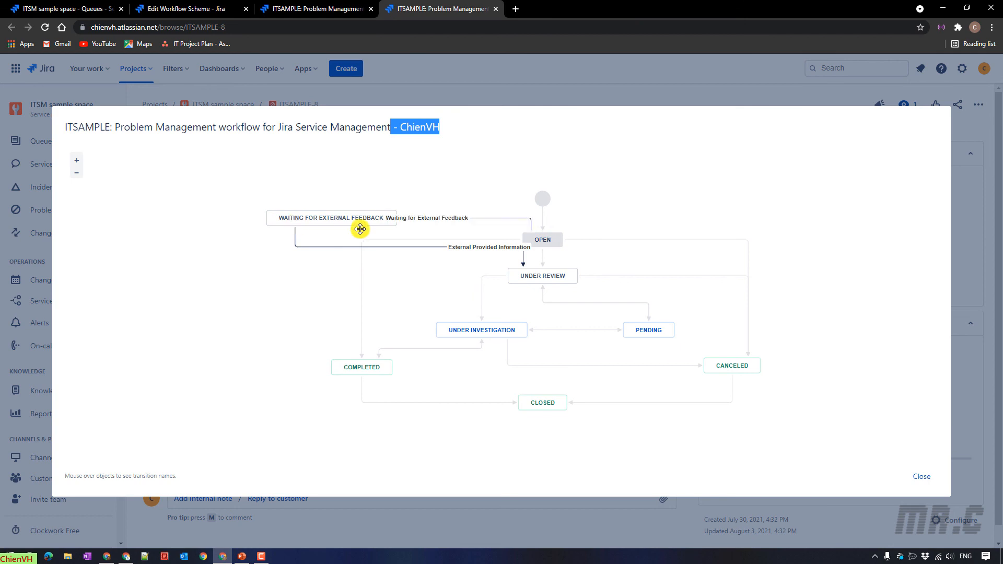
{"action": "left_click", "coordinate": [922, 477]}
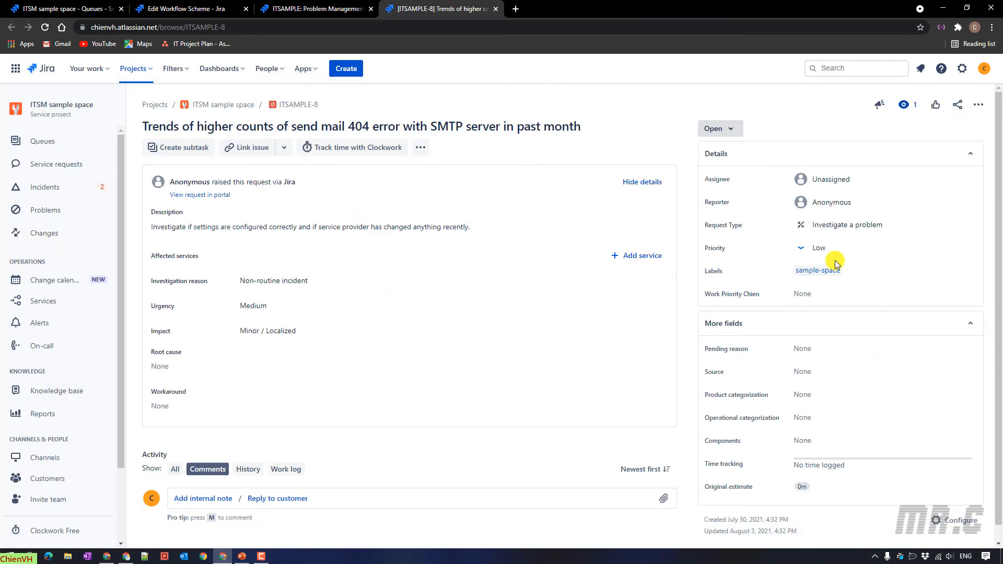
Transition the ticket to Waiting for External Feedback, and from there to Under Review through External Provided Information
{"action": "left_click", "coordinate": [734, 133]}
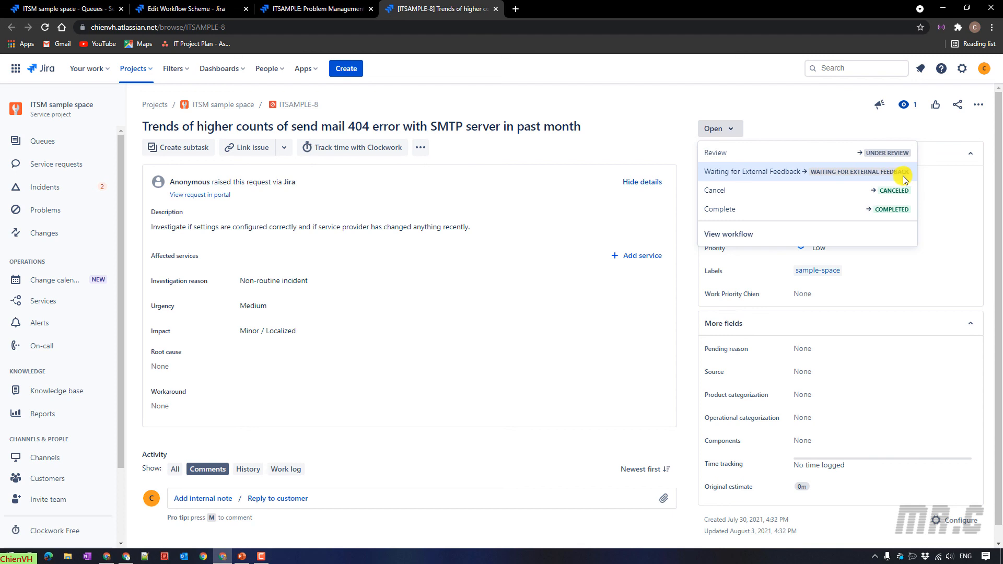
{"action": "left_click", "coordinate": [738, 171]}
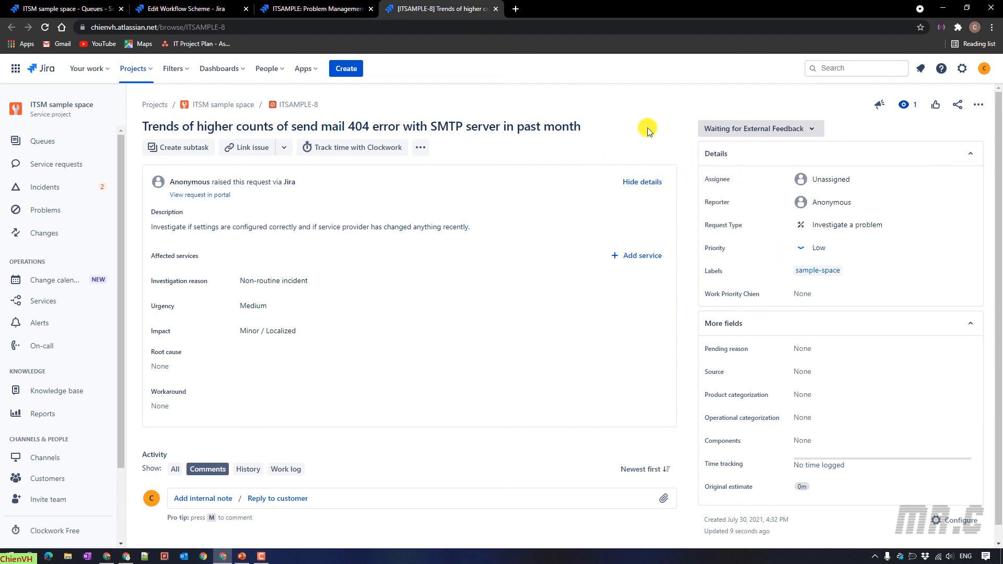
{"action": "left_click", "coordinate": [809, 130]}
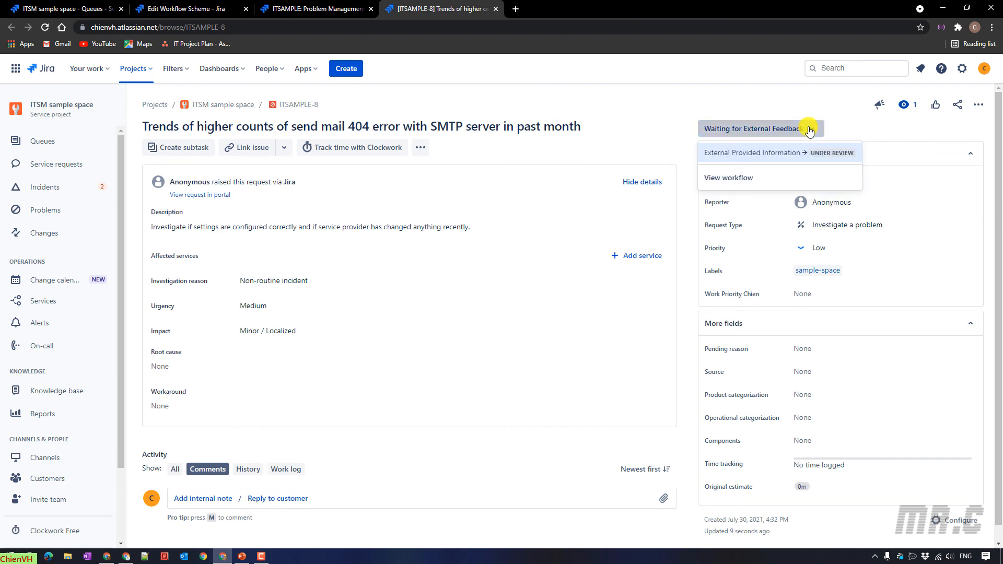
{"action": "left_click", "coordinate": [833, 155]}
{"action": "left_click", "coordinate": [762, 130]}
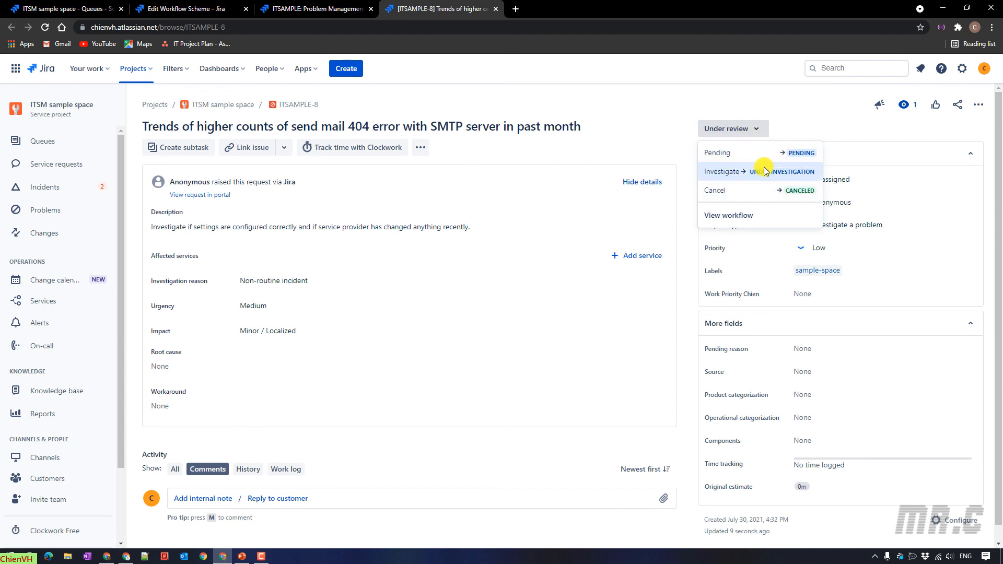
{"action": "left_click", "coordinate": [818, 112]}
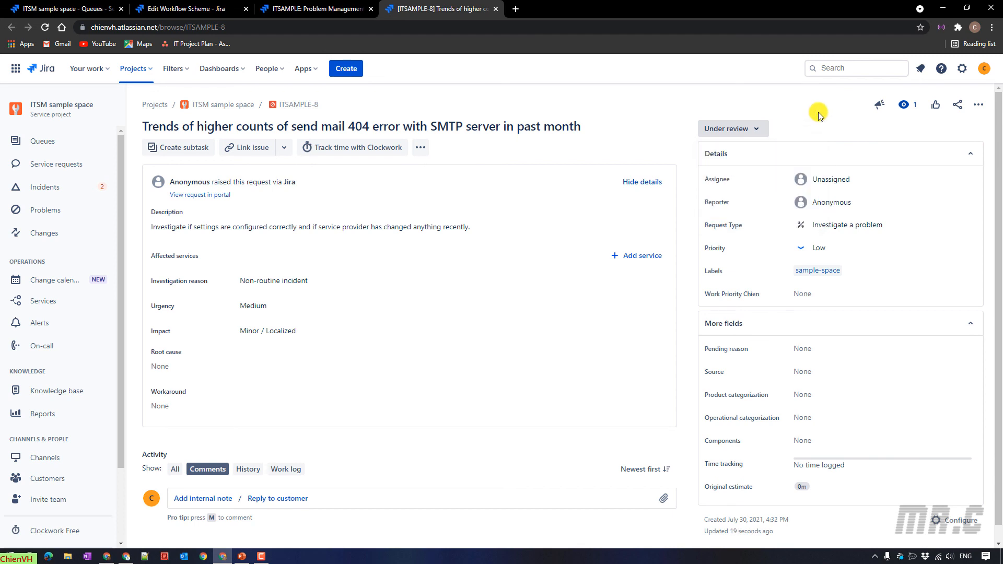